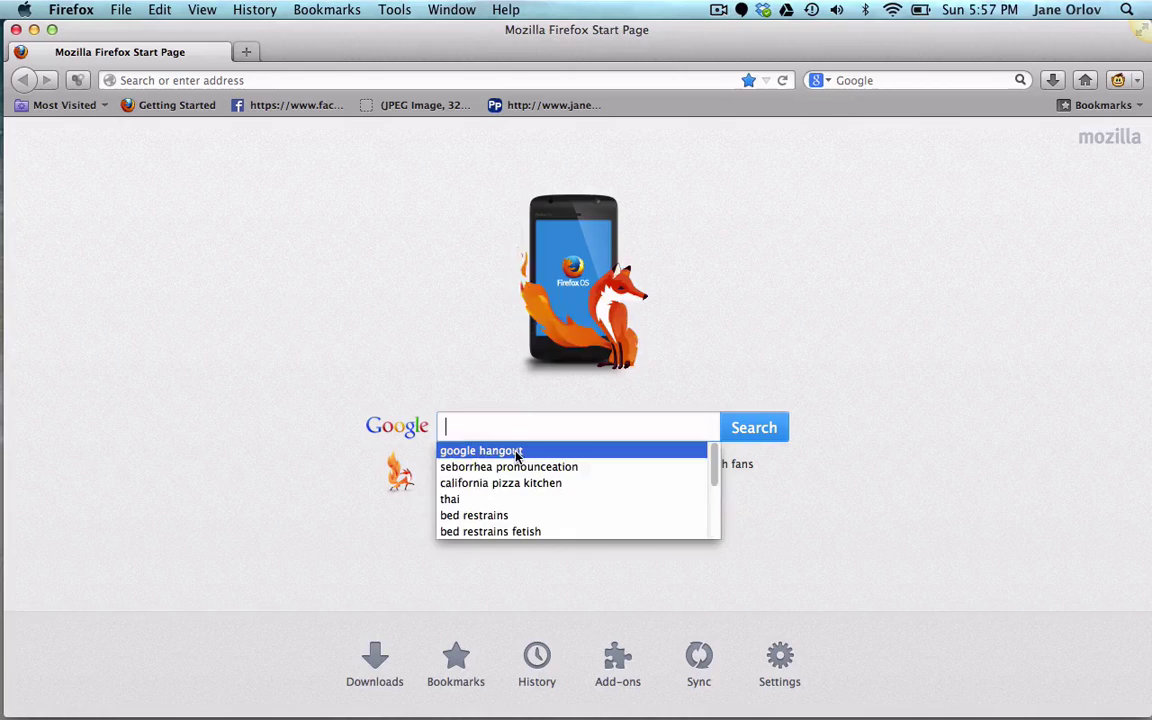
Step: Search Google for 'google hangout' and open the Try the New Hangouts result
click(517, 452)
click(760, 425)
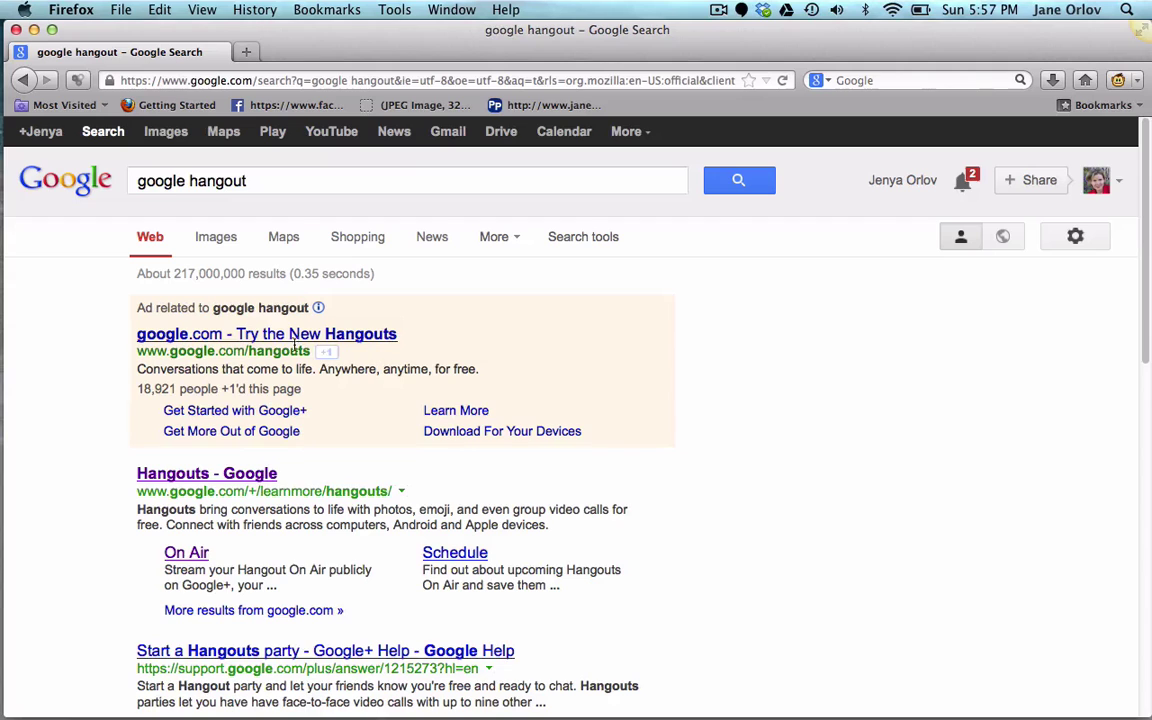
click(355, 342)
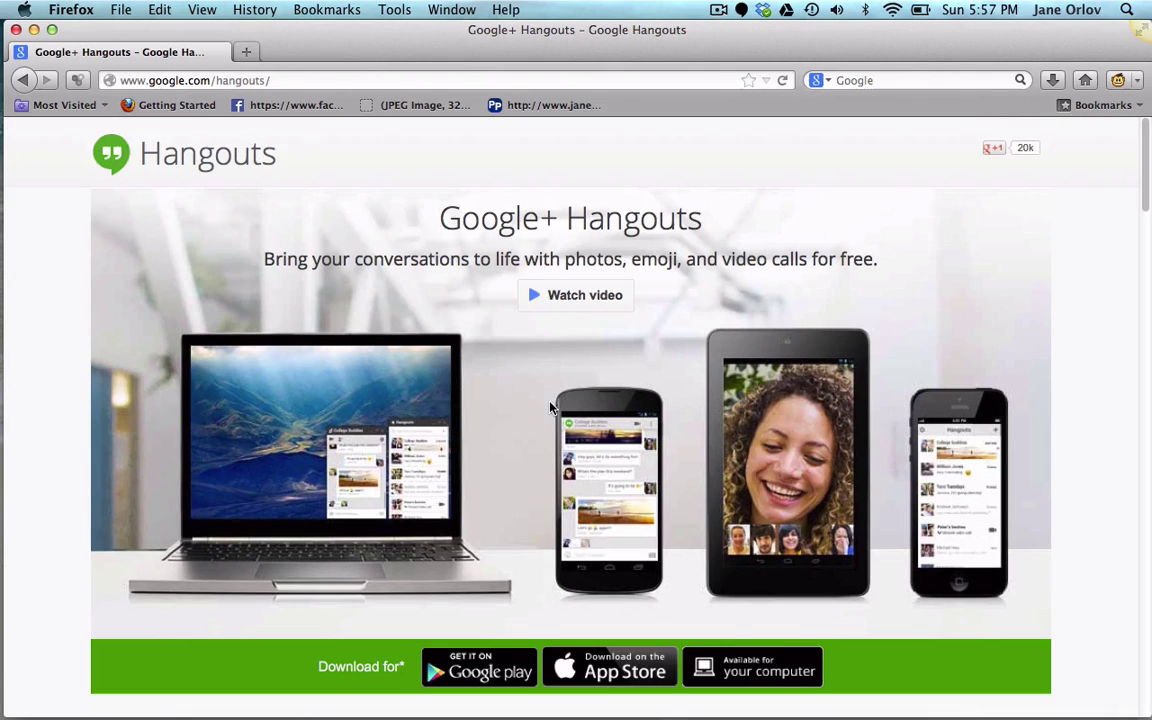
Step: Request Hangouts for the computer, dismiss the Chrome-required notice, and return to the results
scroll(626, 393, down, 5)
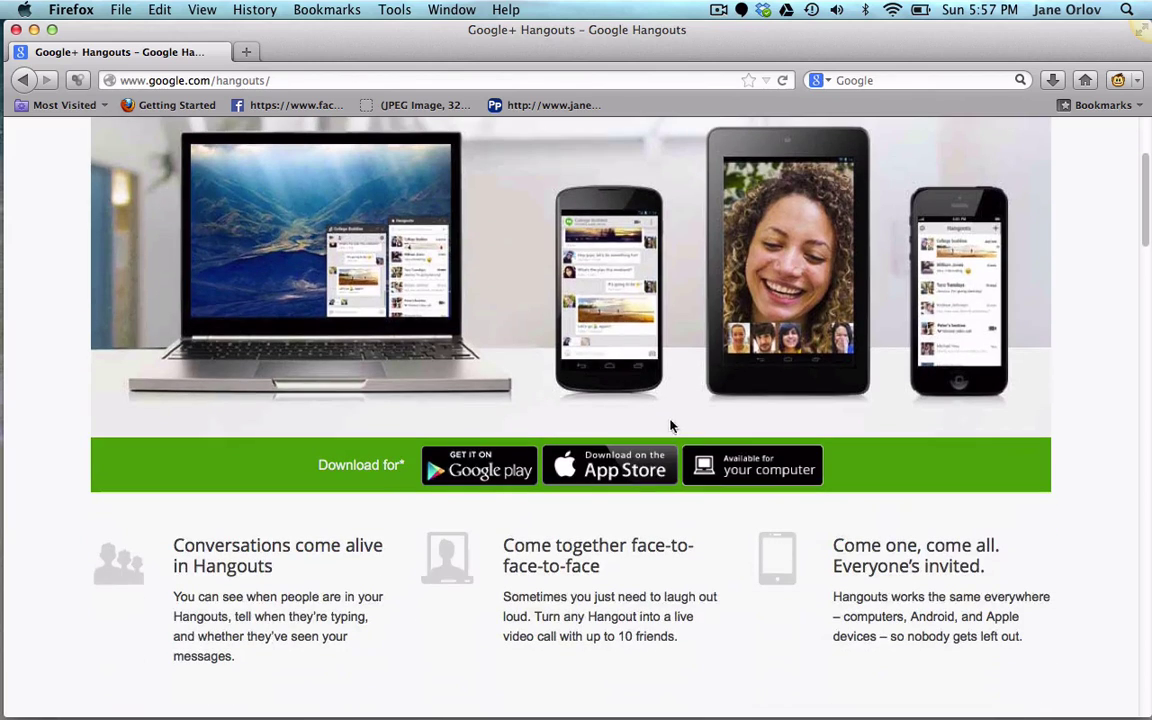
click(755, 469)
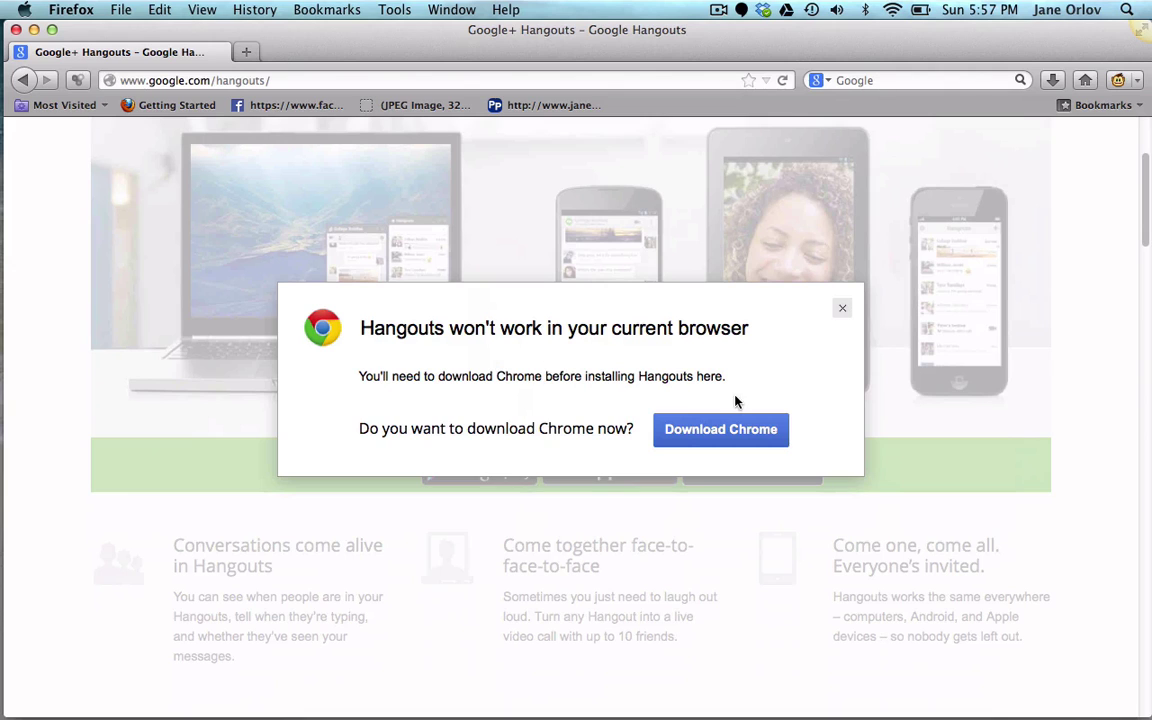
click(843, 310)
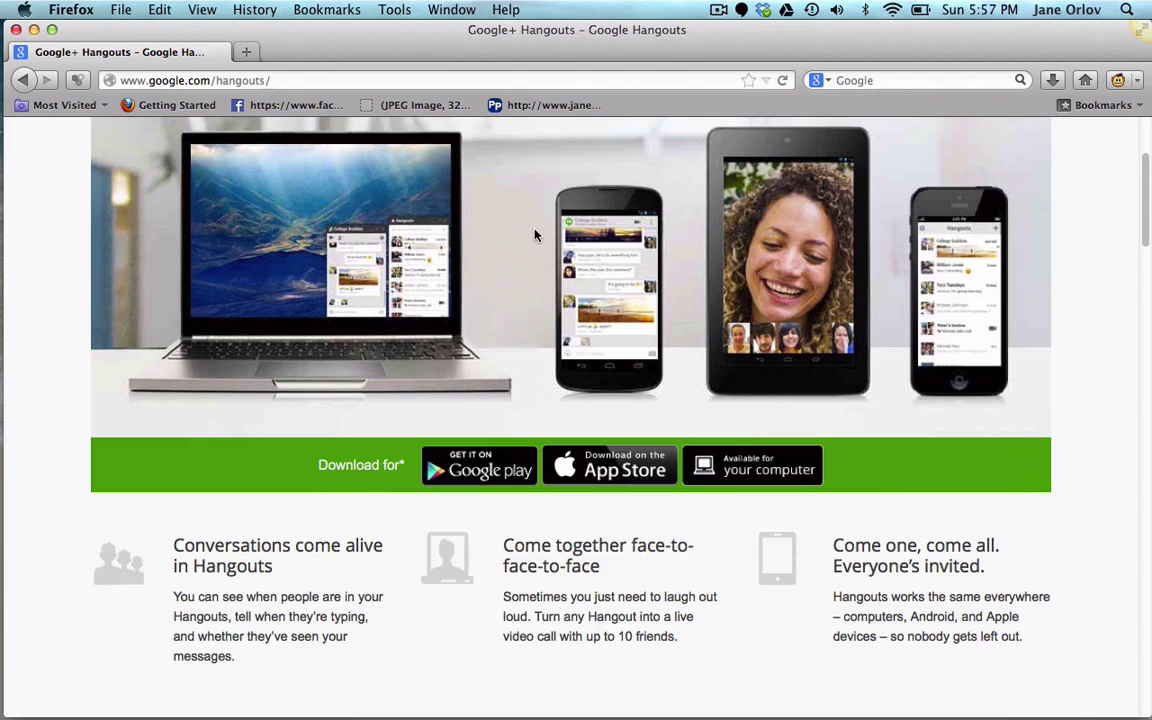
click(20, 84)
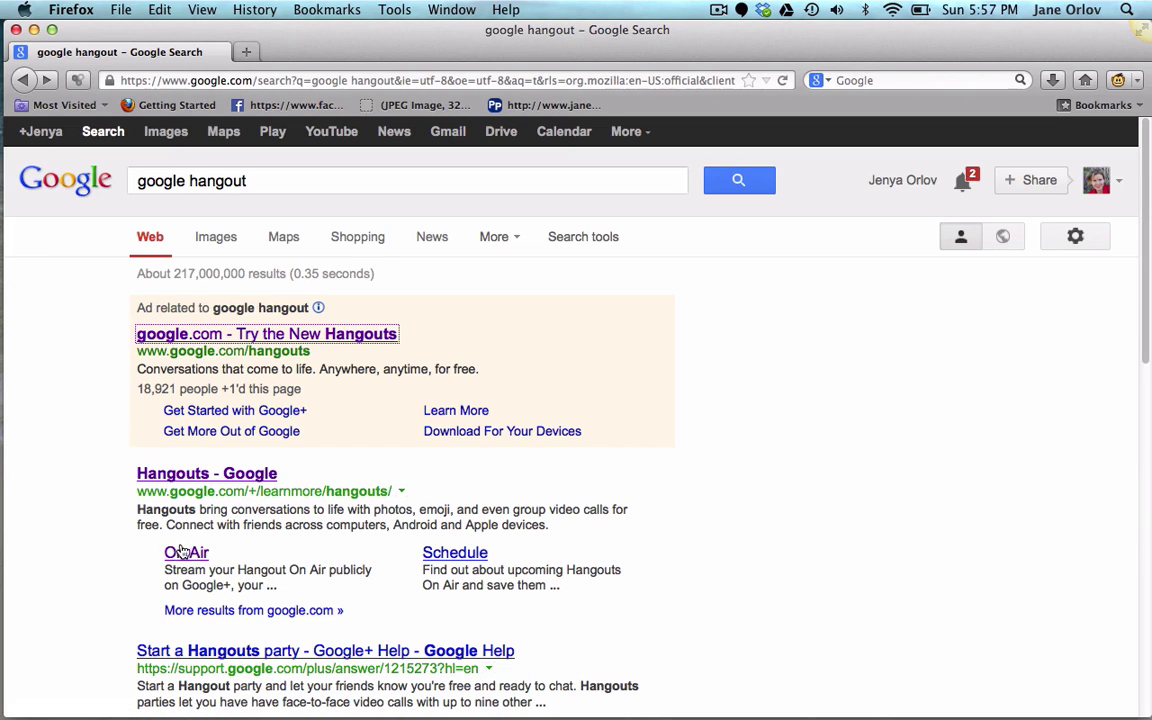
Step: Extend the query to 'google hangout on air' and open the Hangouts On Air result
click(266, 180)
text(on air)
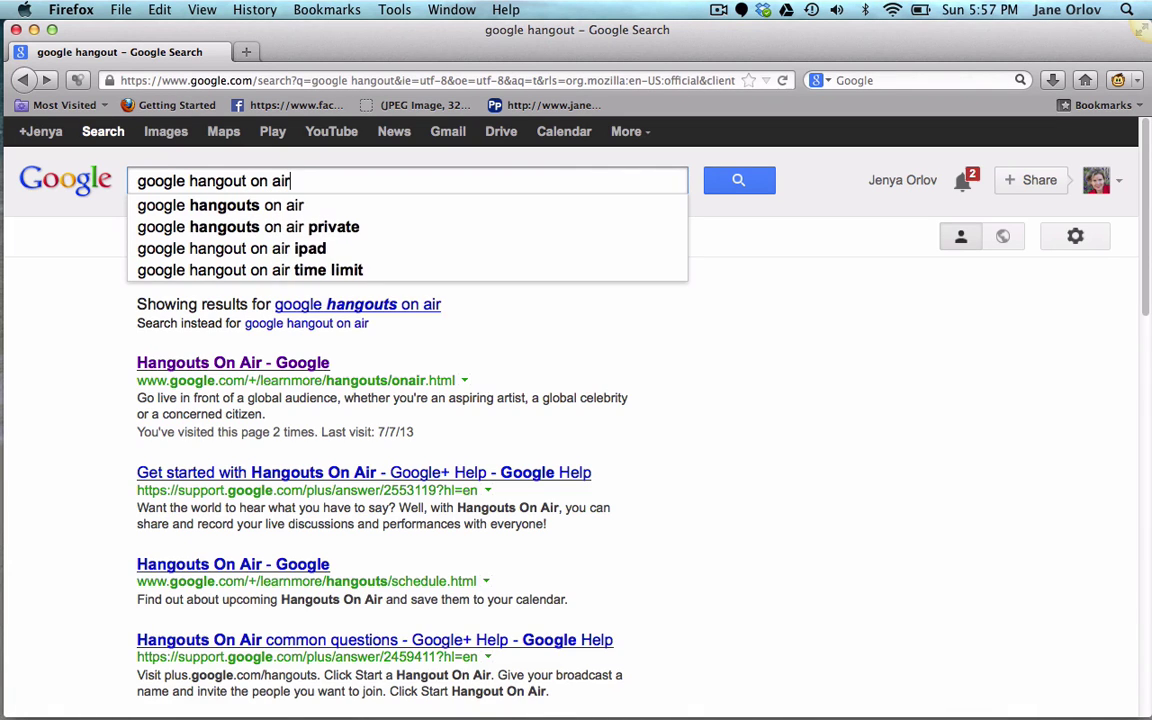
key(Return)
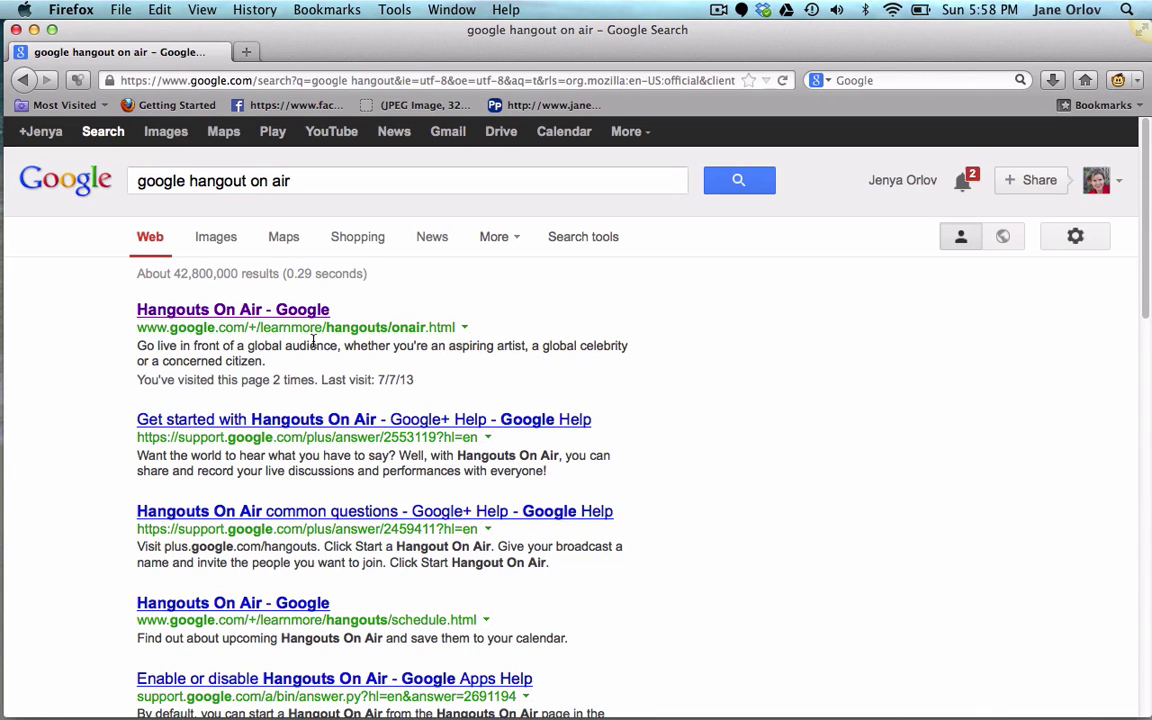
click(290, 311)
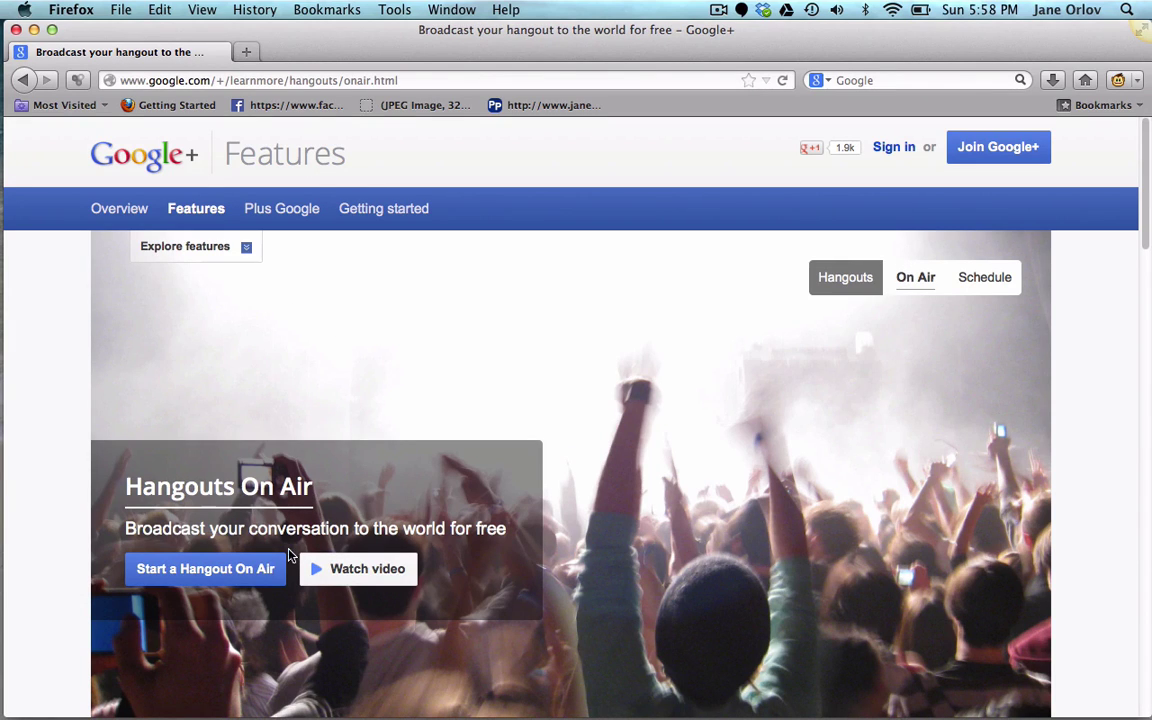
Step: Start a new Hangout On Air and name it 'Test'
click(233, 570)
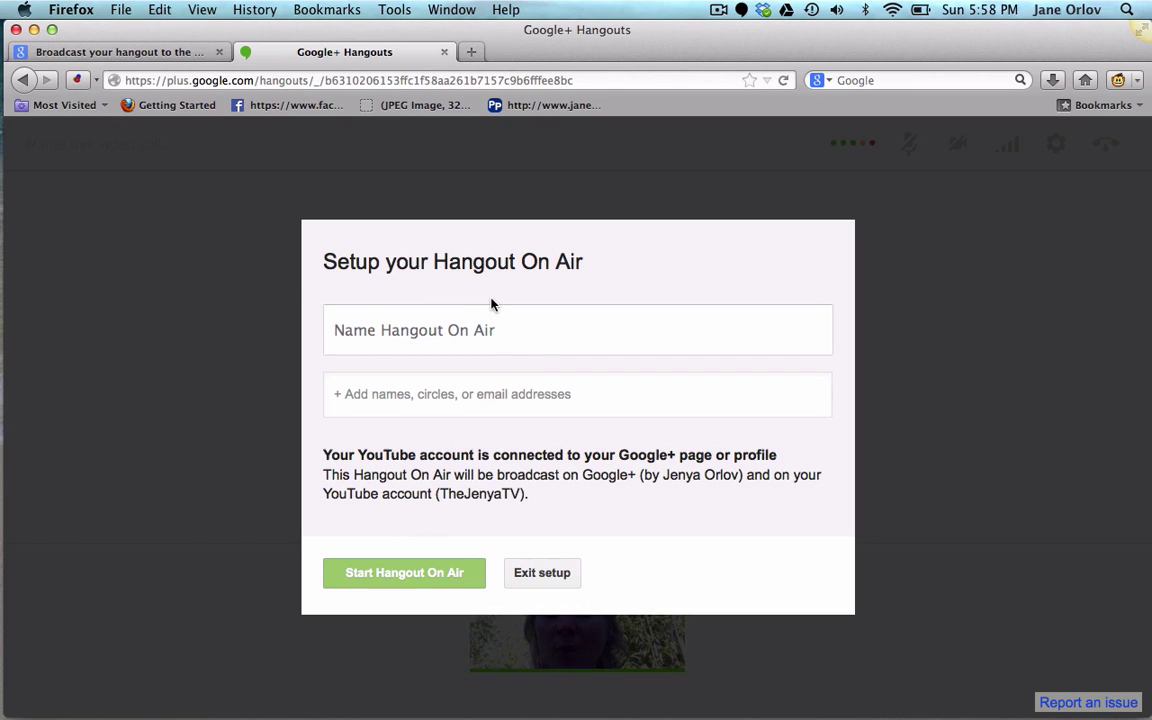
click(426, 337)
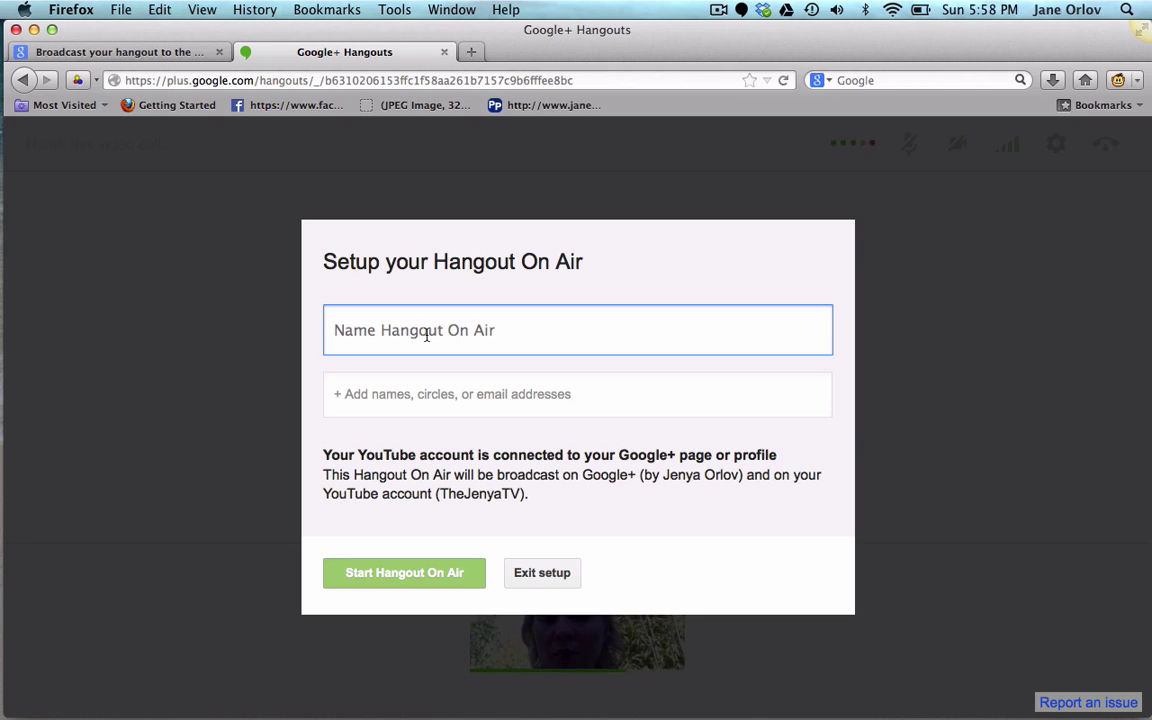
text(Test)
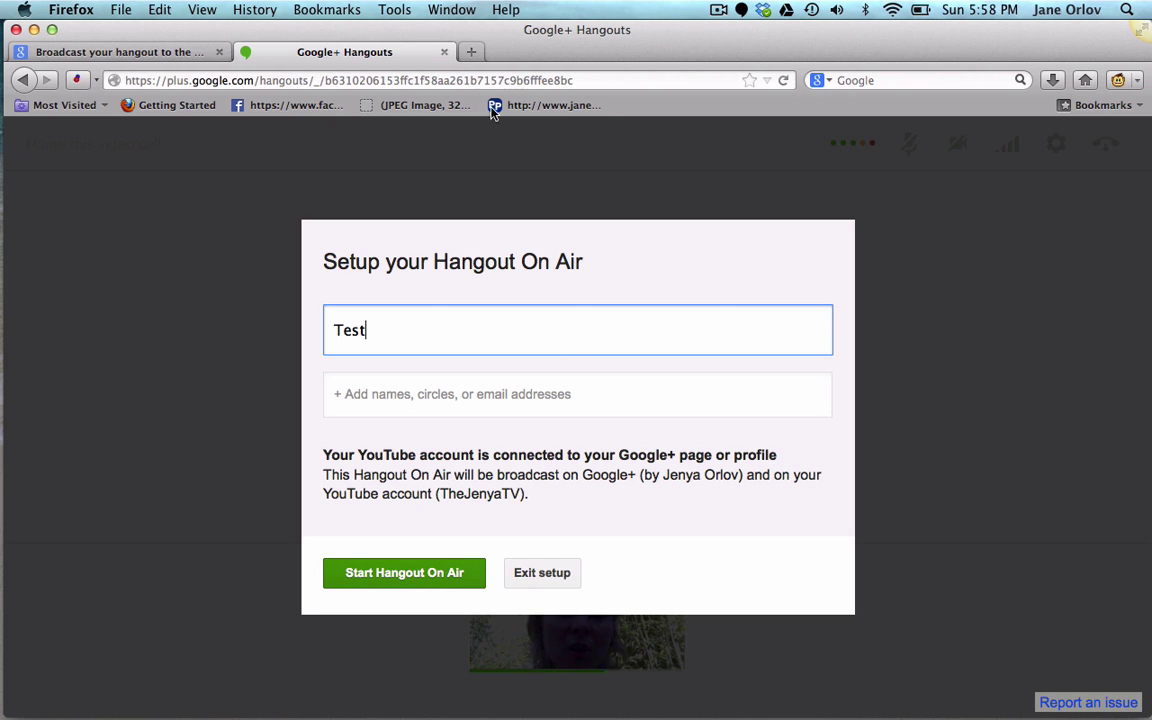
Step: Load Facebook in a new tab, then launch the Test Hangout On Air
click(471, 52)
text(facebook.com/)
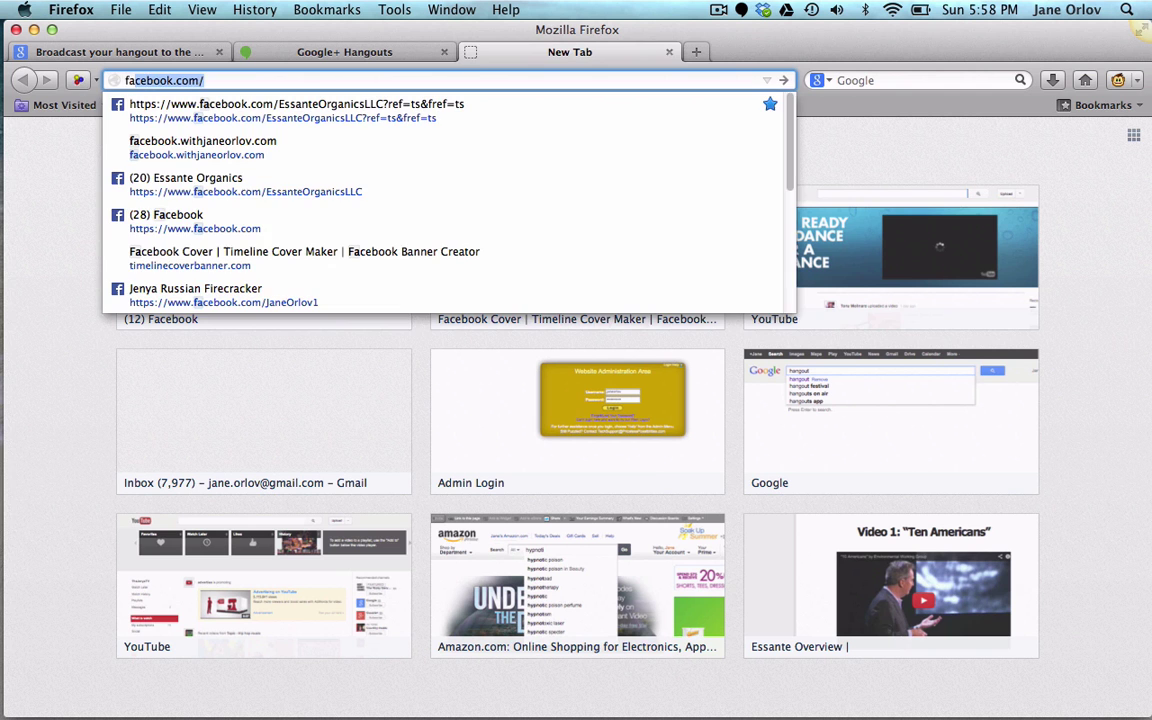
key(Return)
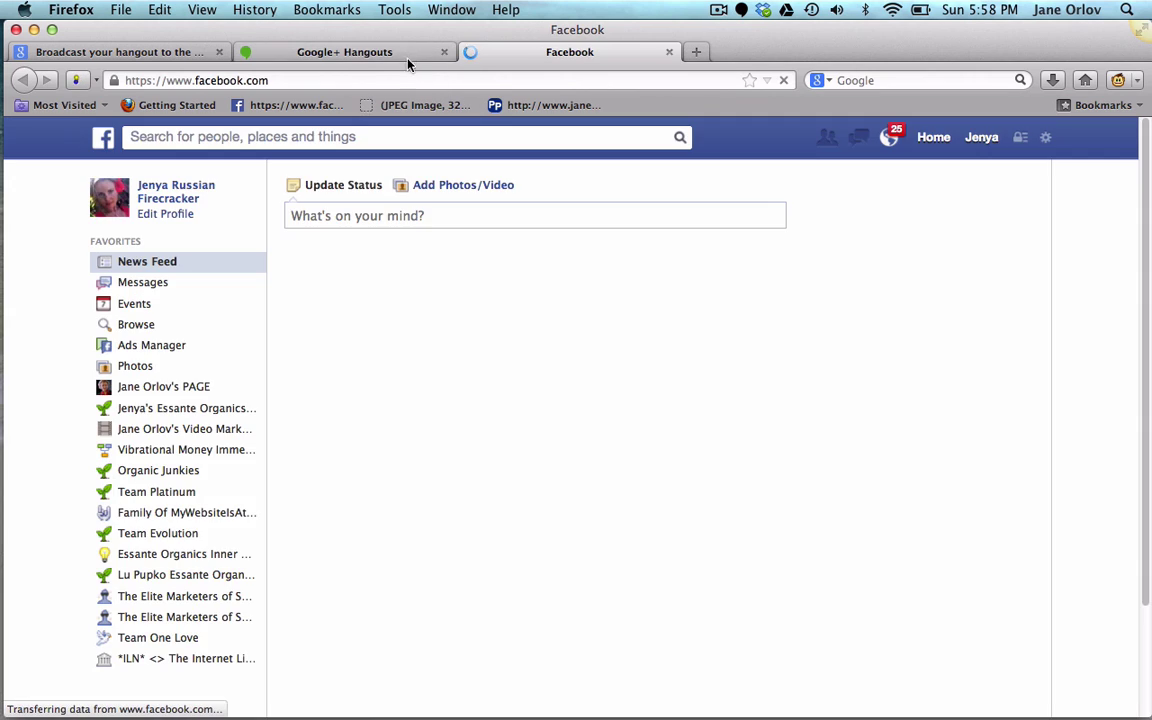
click(406, 56)
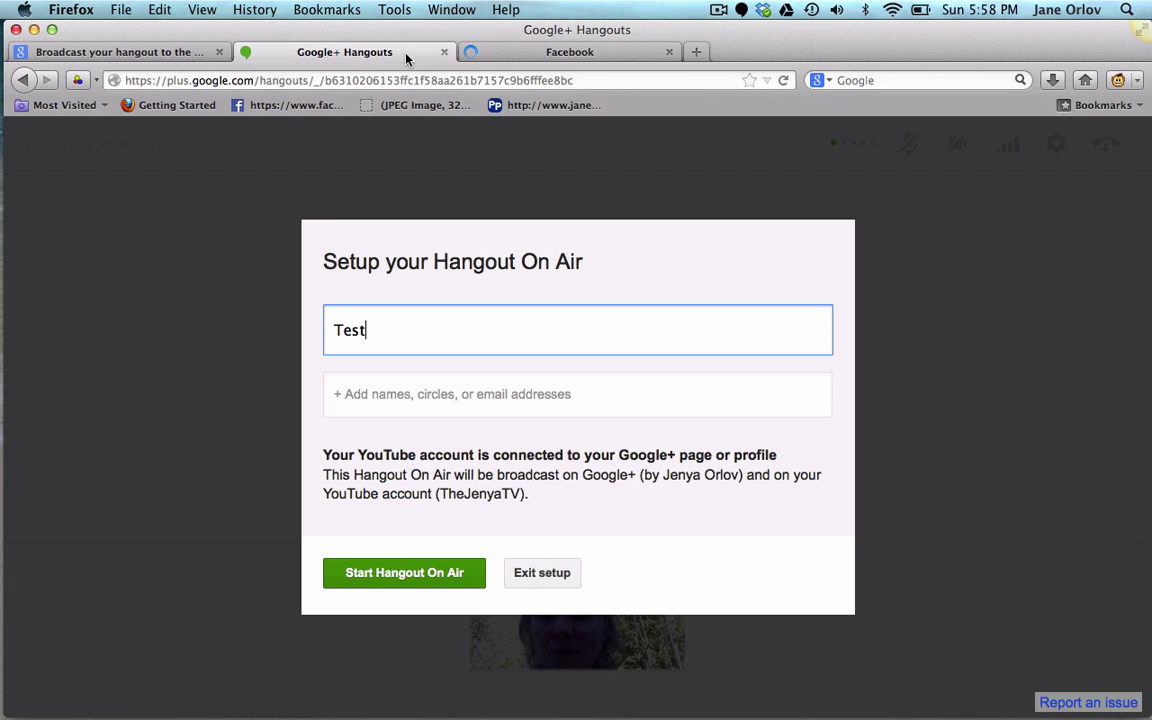
click(447, 578)
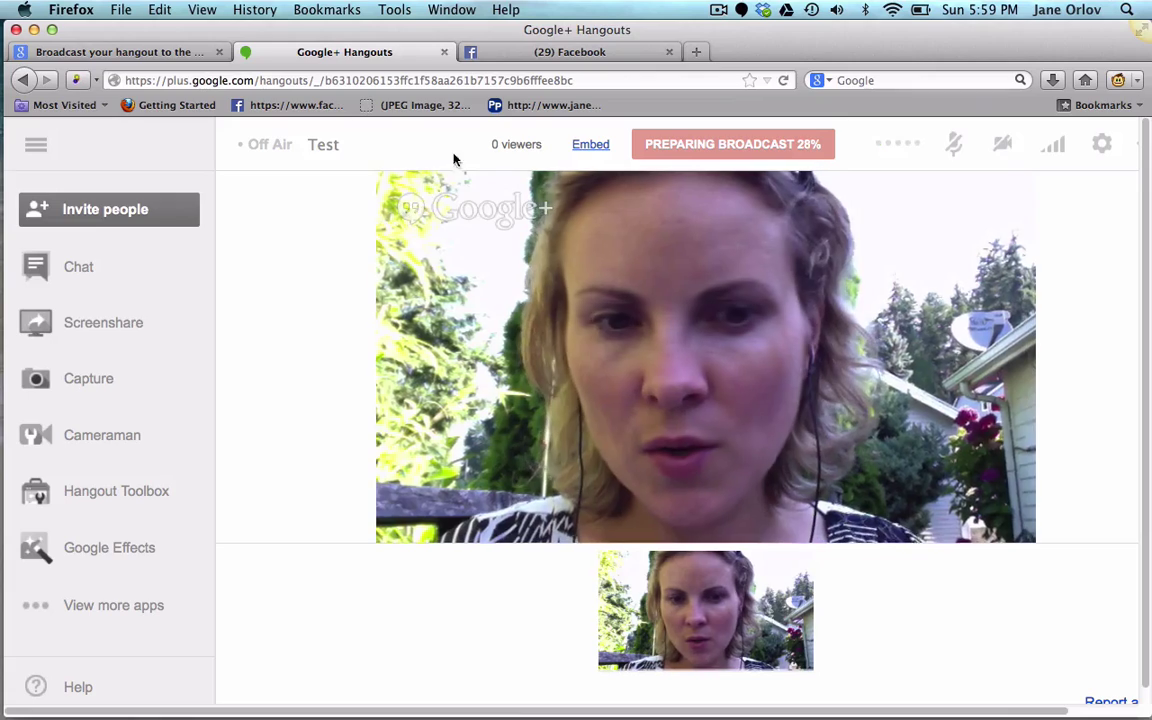
Step: Copy the hangout's web address, send it in a Facebook chat, and close the conversation
click(126, 77)
drag(126, 77, 587, 84)
key(super+c)
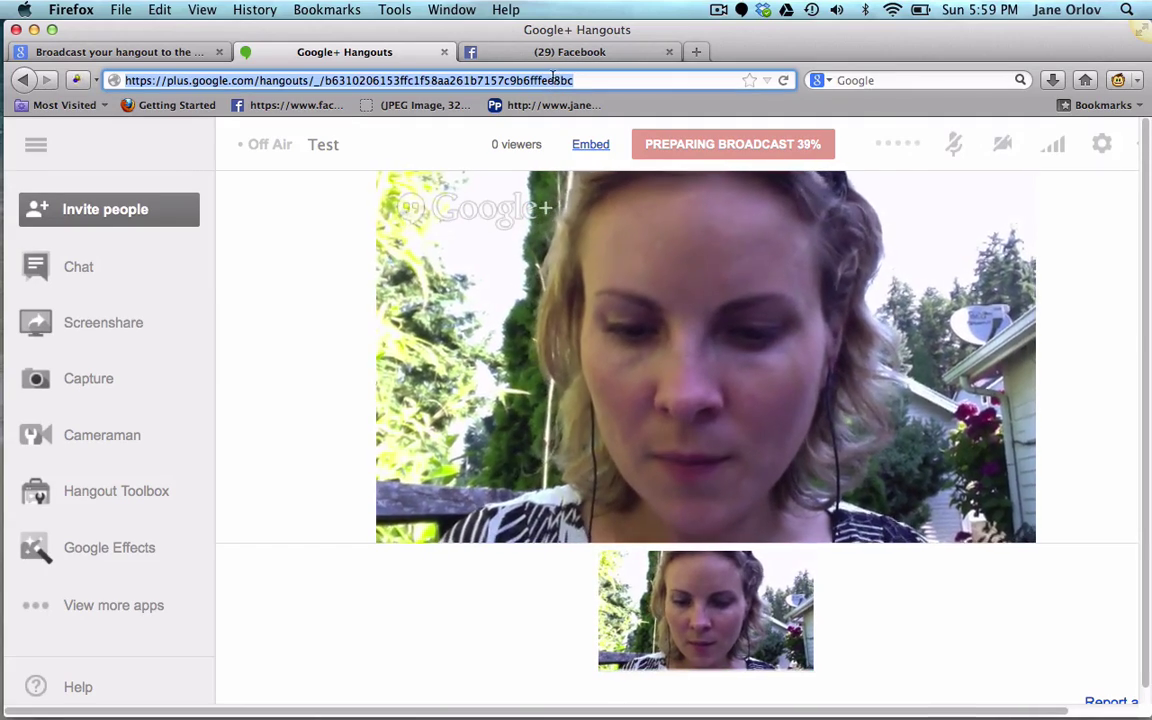
click(550, 55)
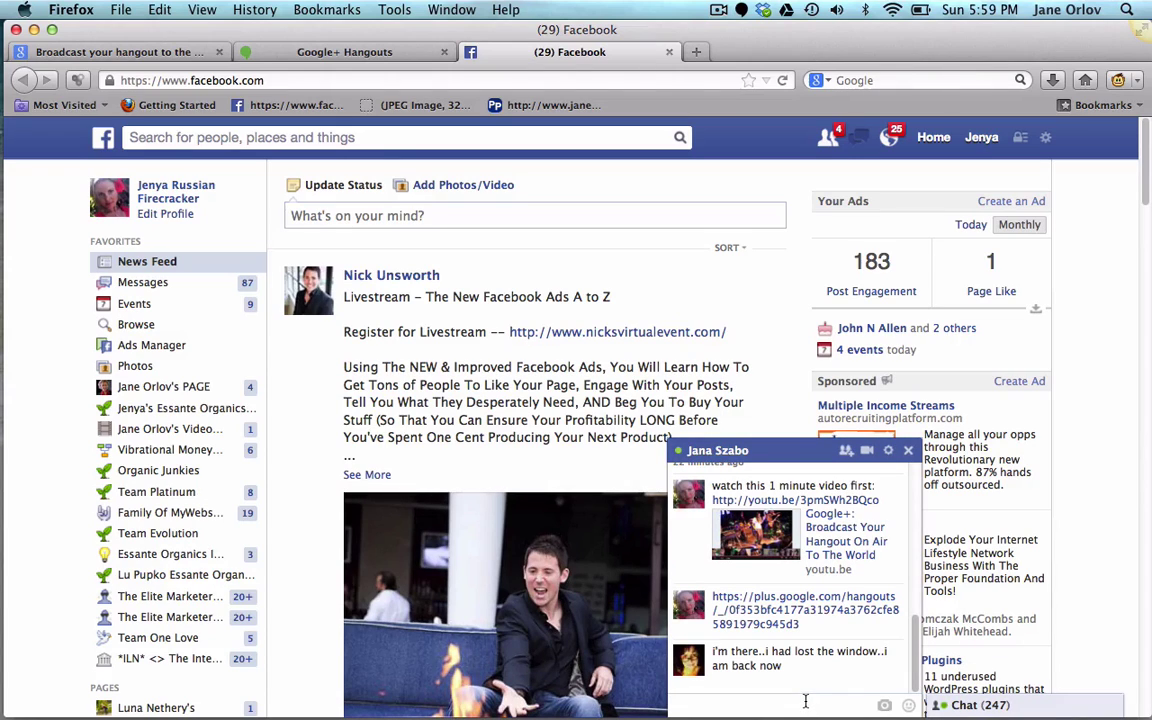
key(super+v)
key(Return)
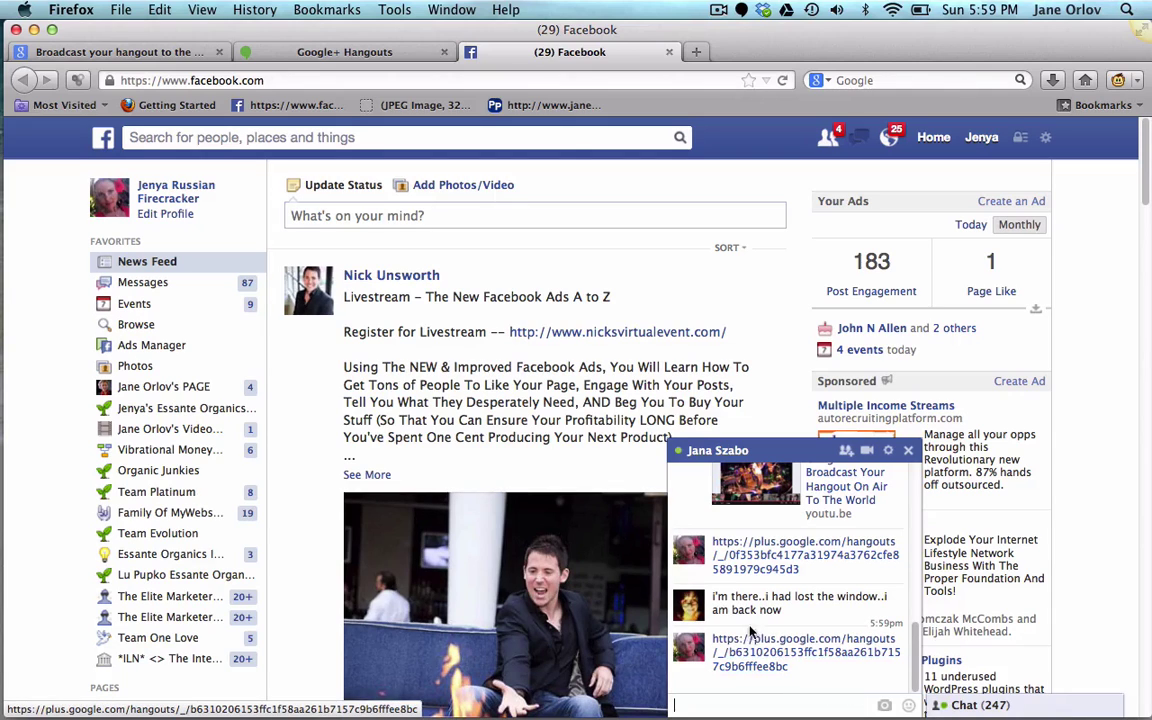
click(908, 453)
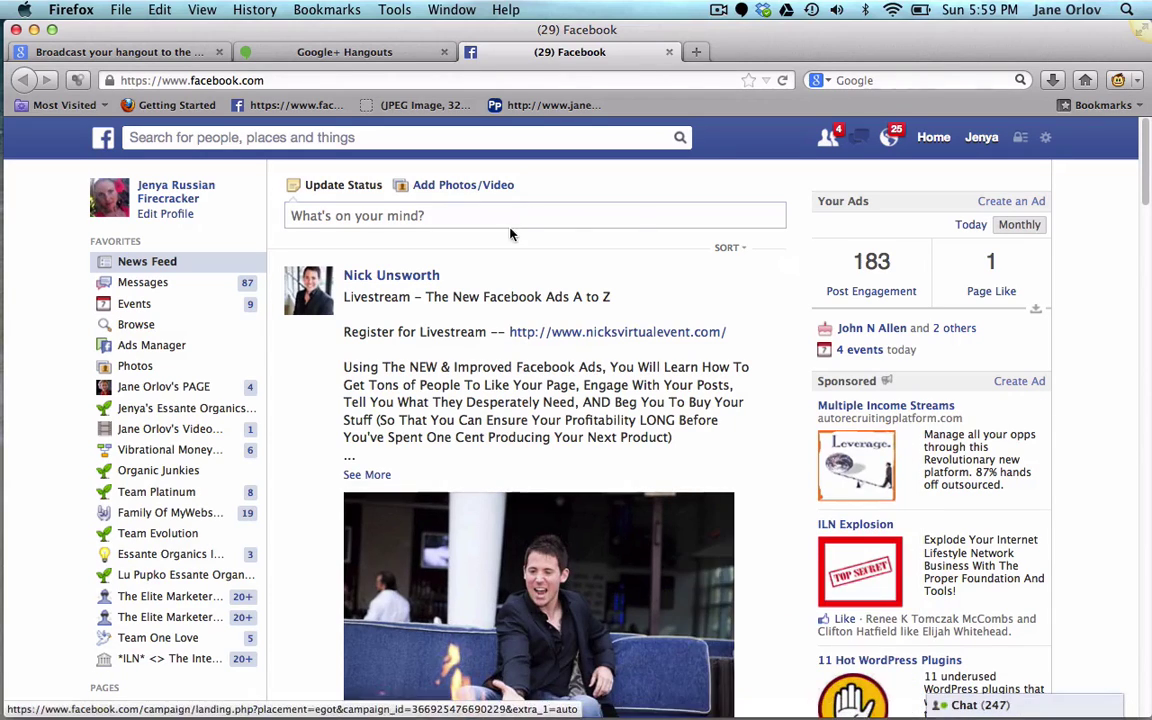
click(395, 53)
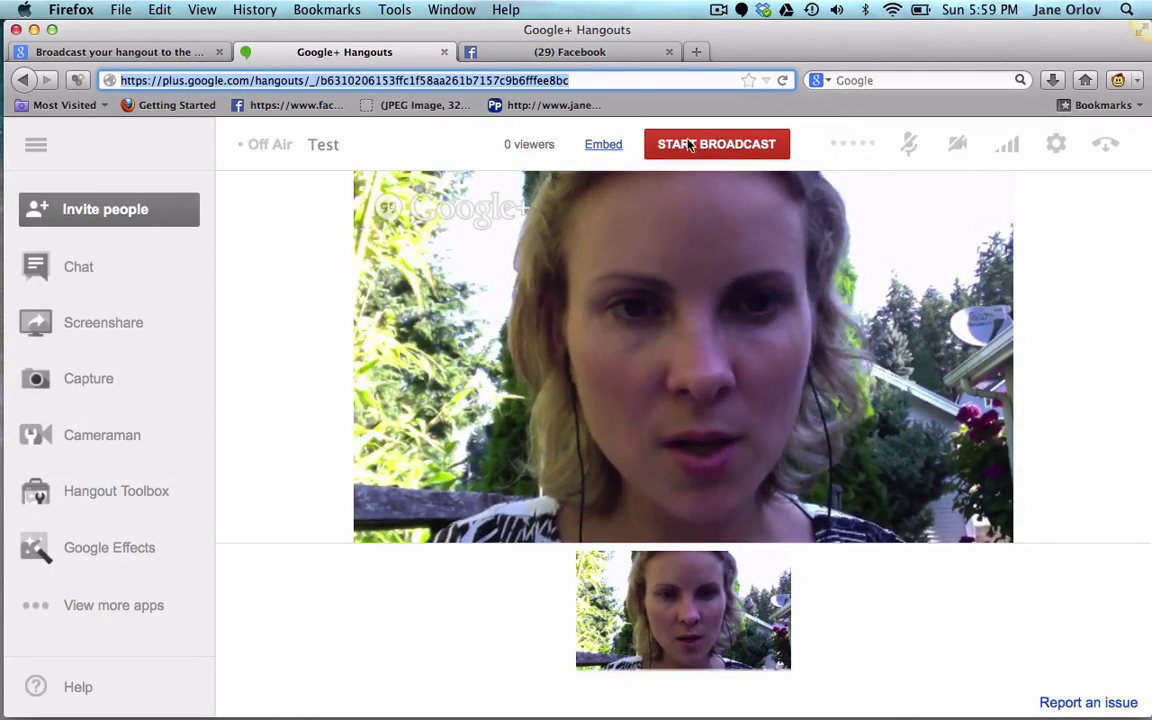
Step: Mute then unmute the microphone, and turn the camera off
click(908, 148)
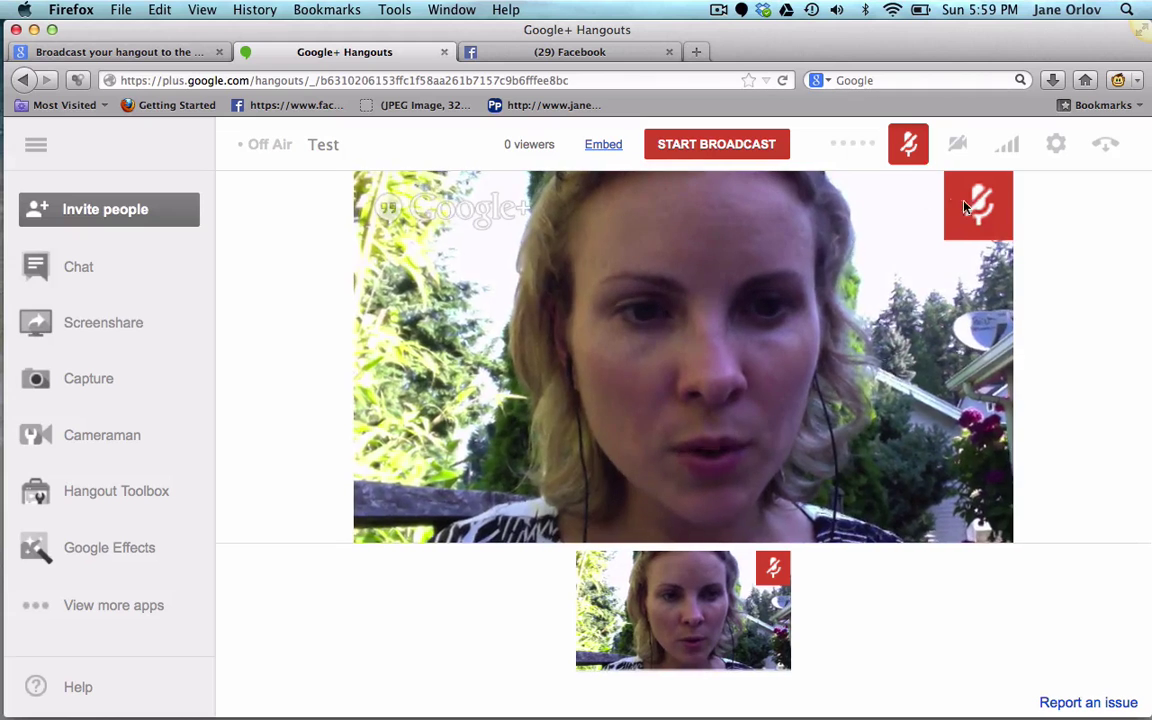
click(910, 152)
click(956, 150)
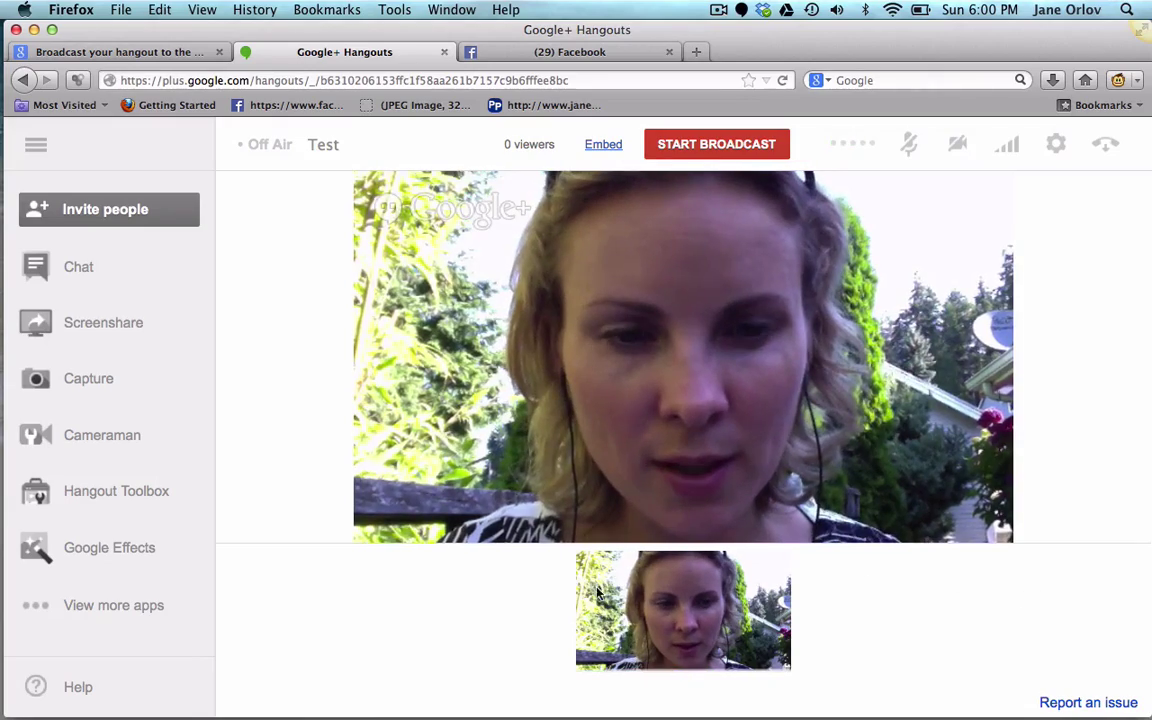
mouse_move(695, 617)
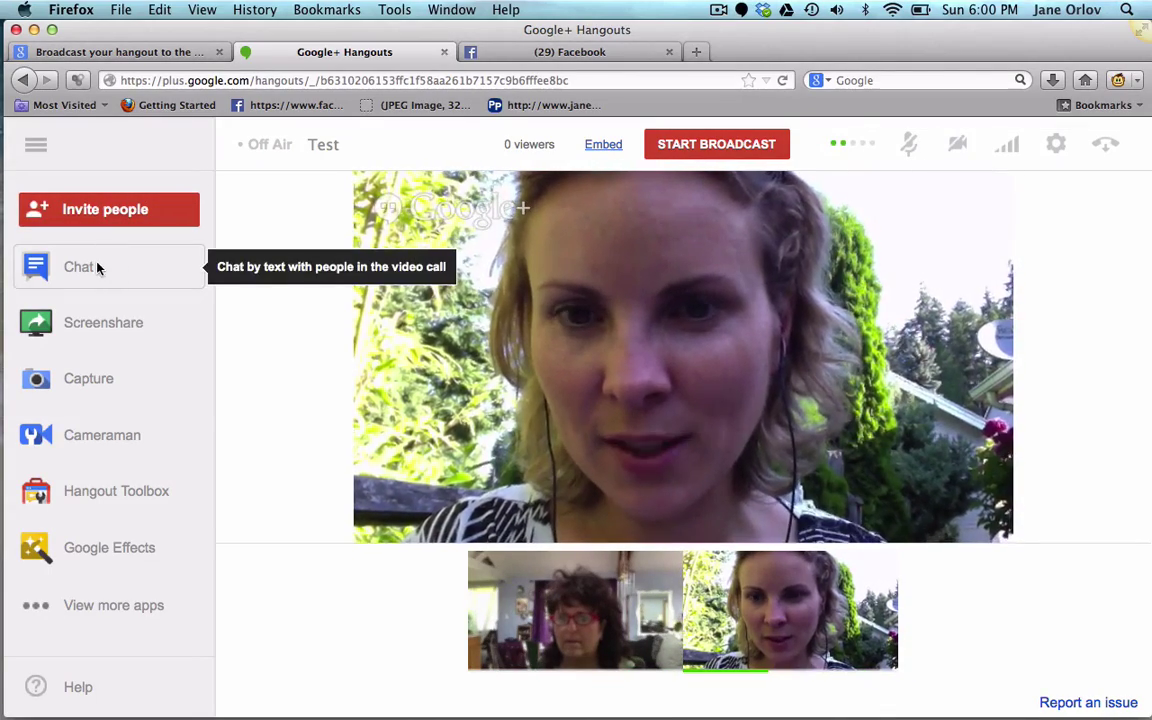
Step: Open the group chat and send the reply 'Yes I can hear you'
click(96, 267)
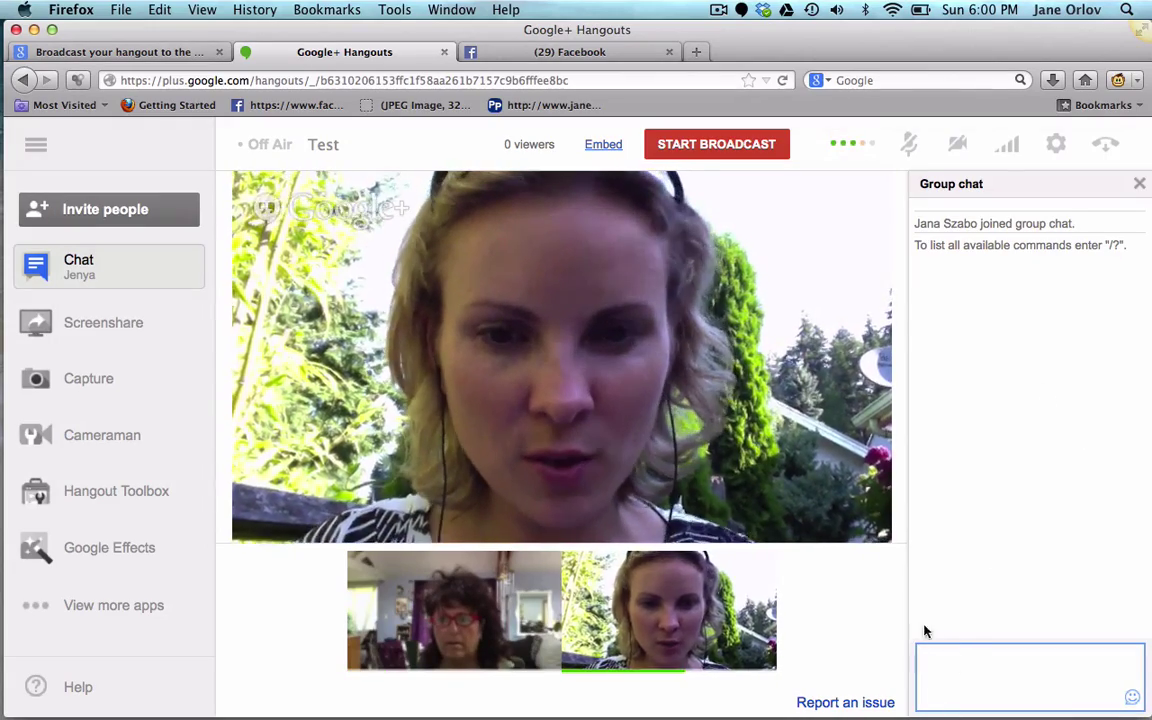
text(Yes I can )
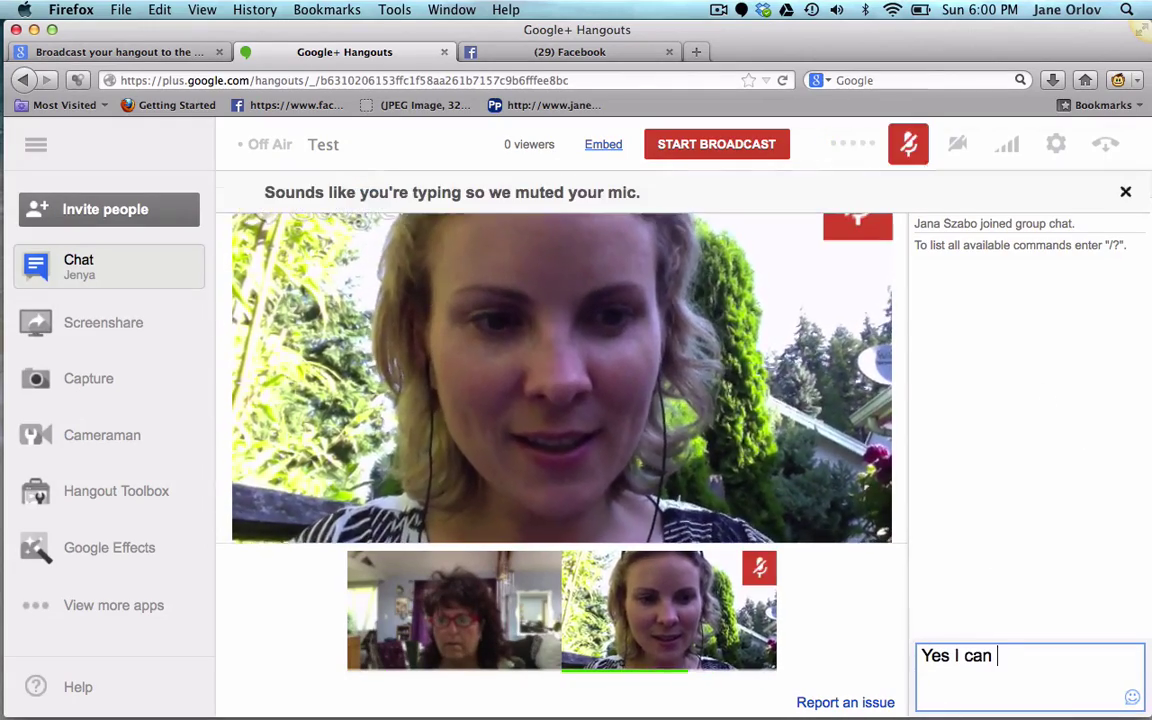
text(hear you)
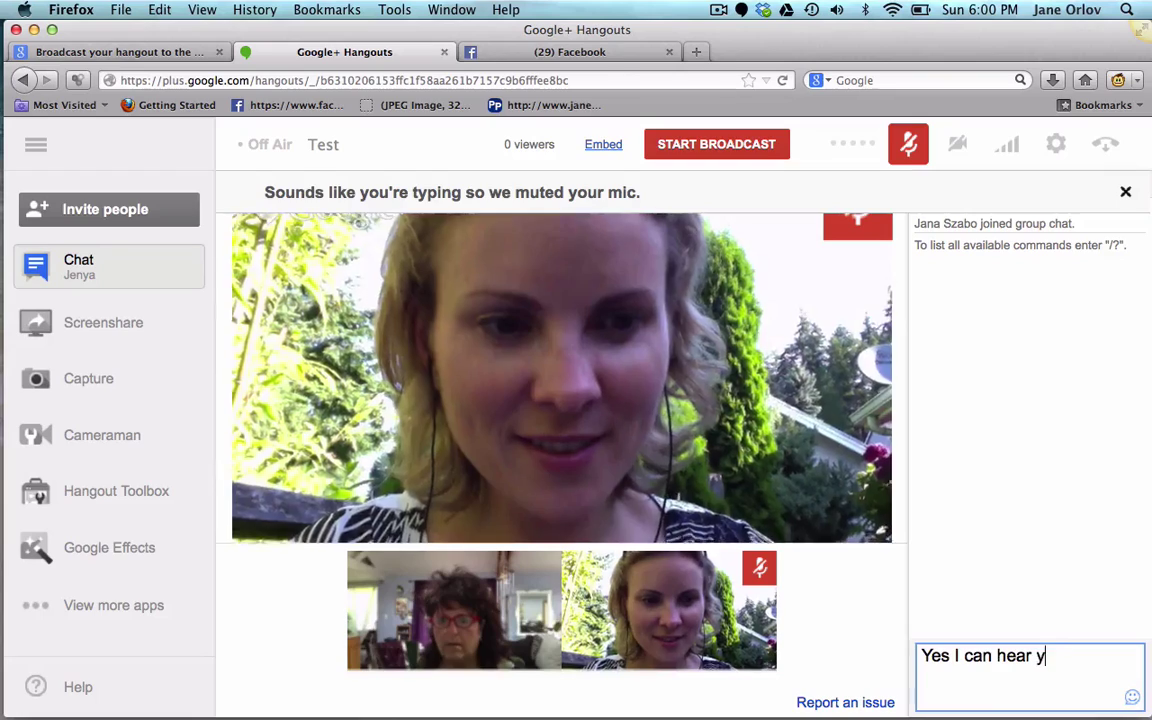
key(Return)
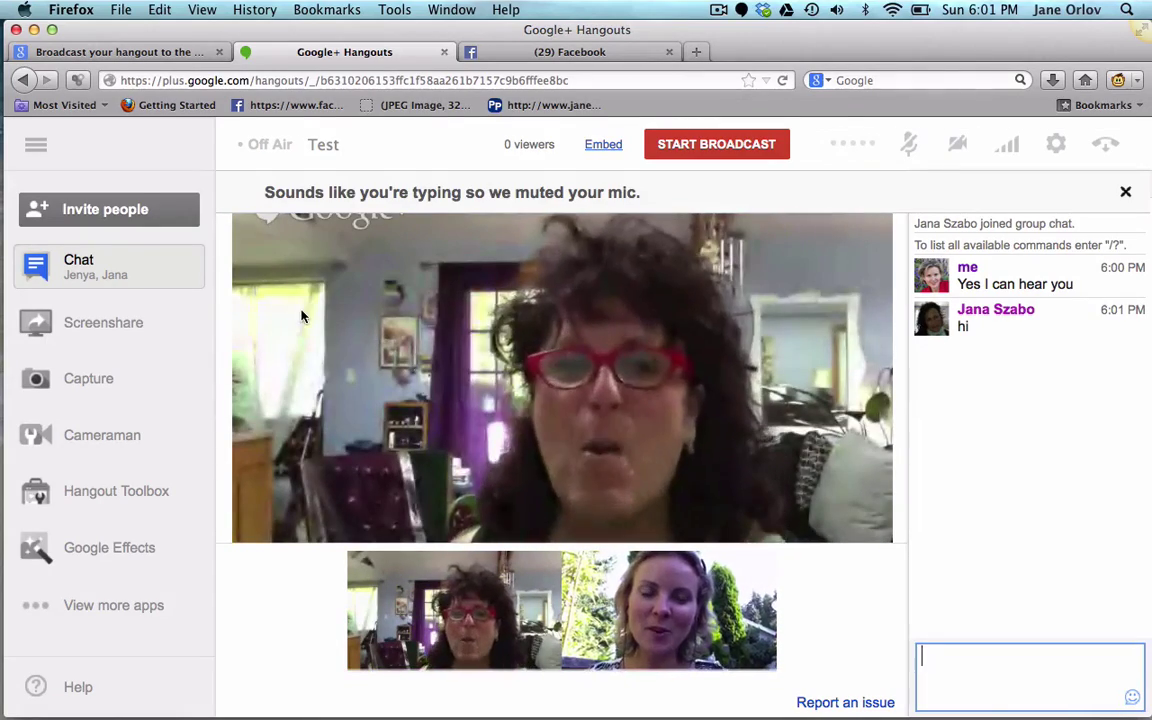
Step: Switch the main view between participant thumbnails, ending with the red-glasses participant pinned
mouse_move(553, 640)
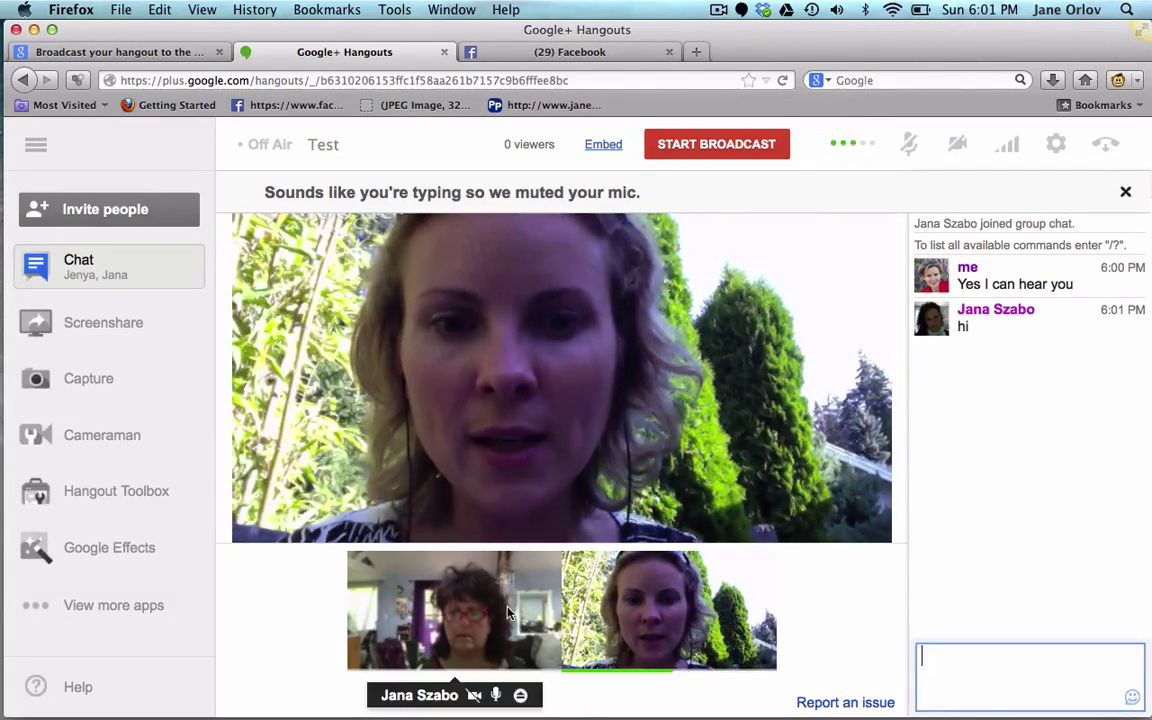
click(508, 612)
click(617, 624)
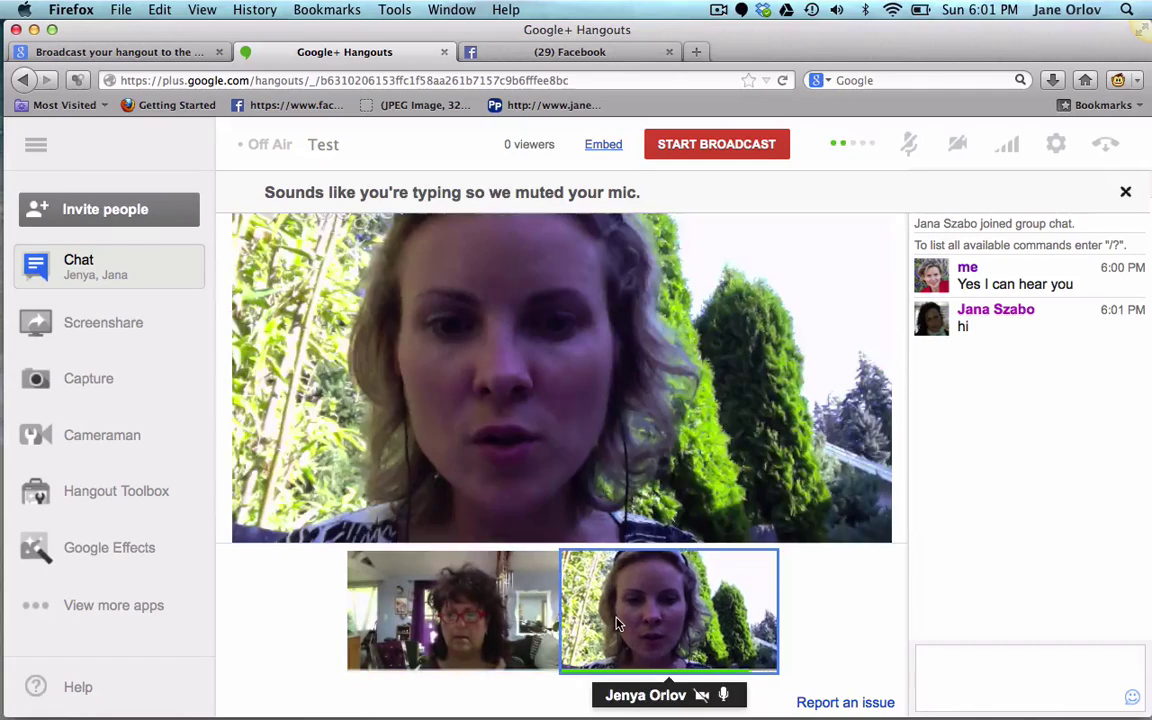
click(380, 580)
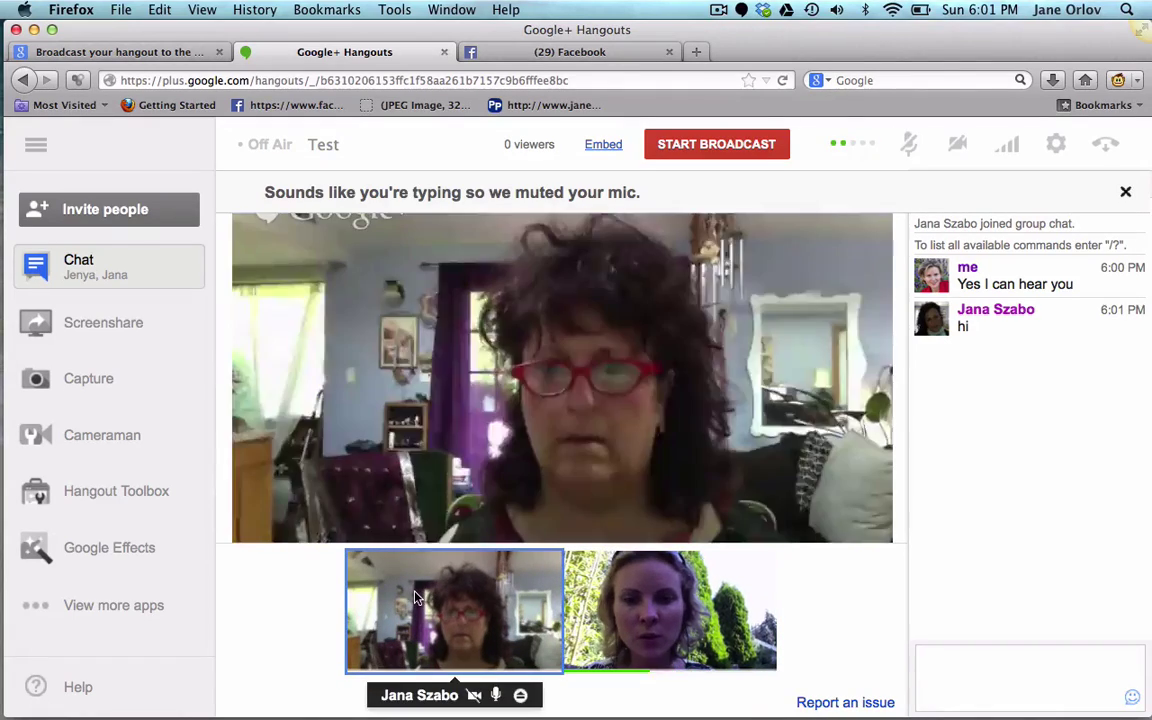
click(652, 627)
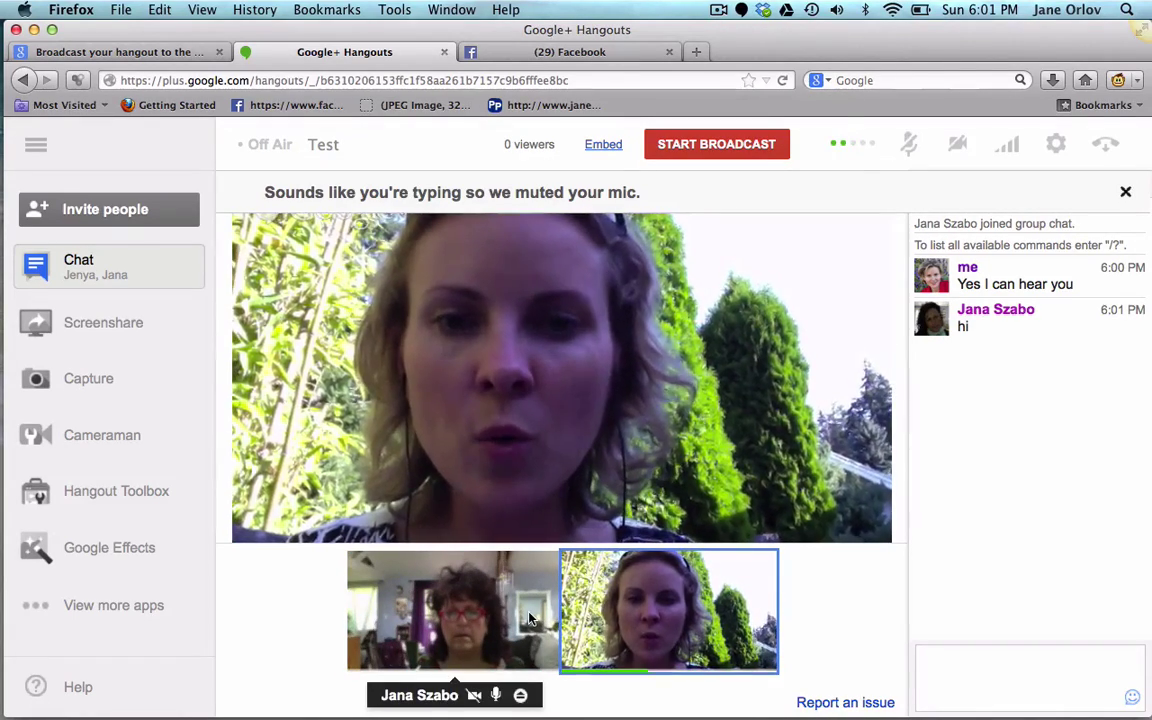
click(506, 588)
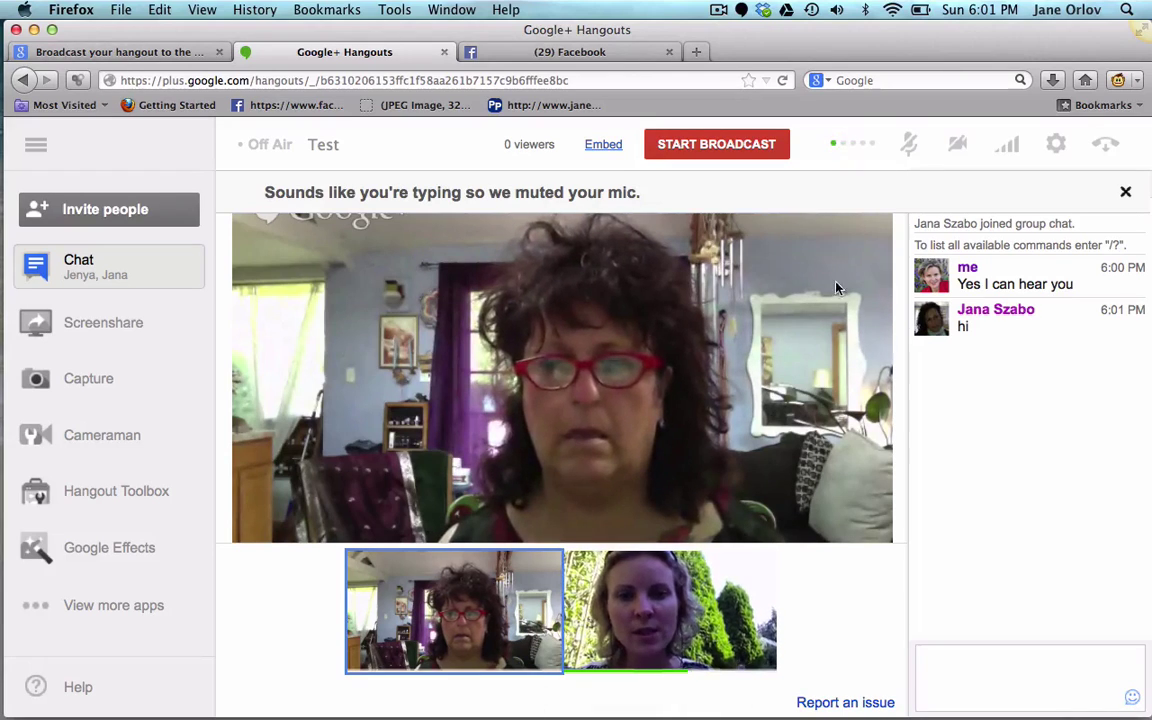
click(660, 622)
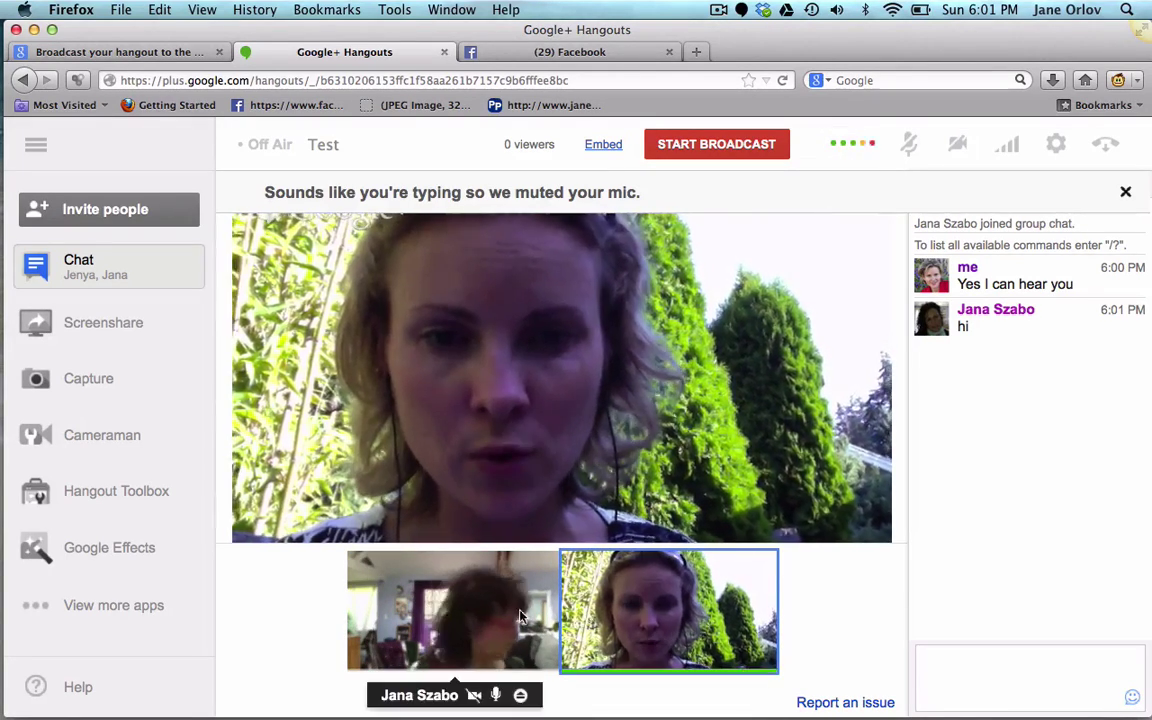
click(463, 598)
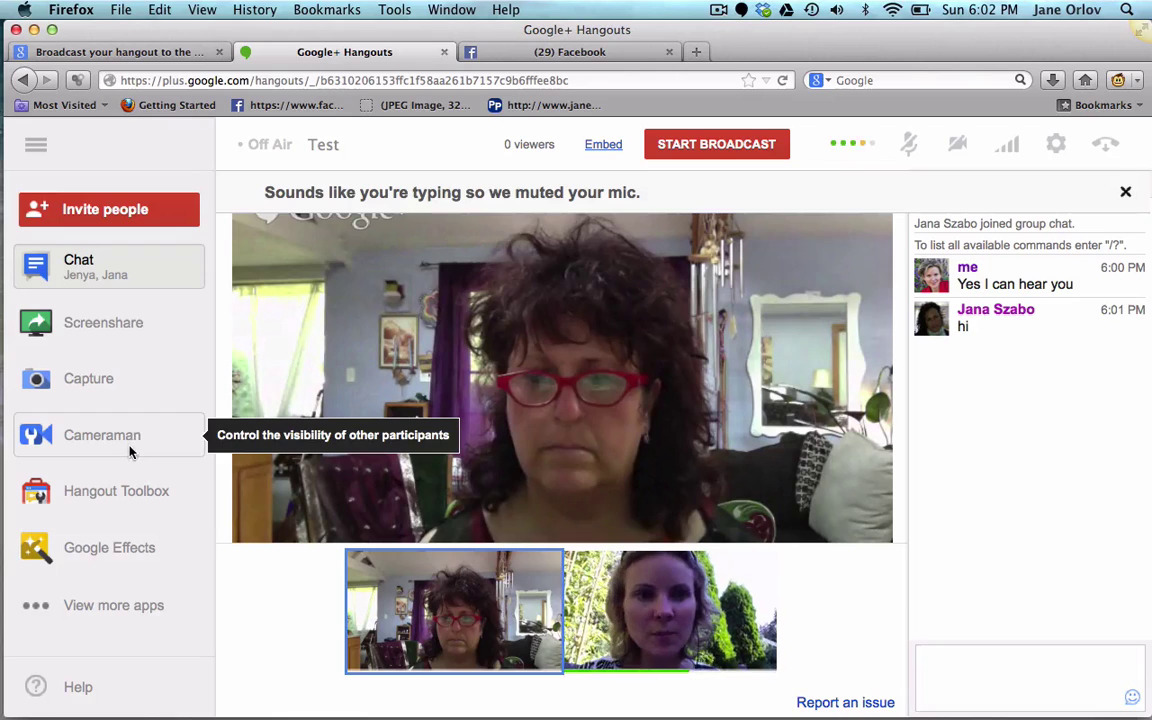
Step: Show and select the broadcast's YouTube link and HTML embed code, then start broadcasting
click(602, 146)
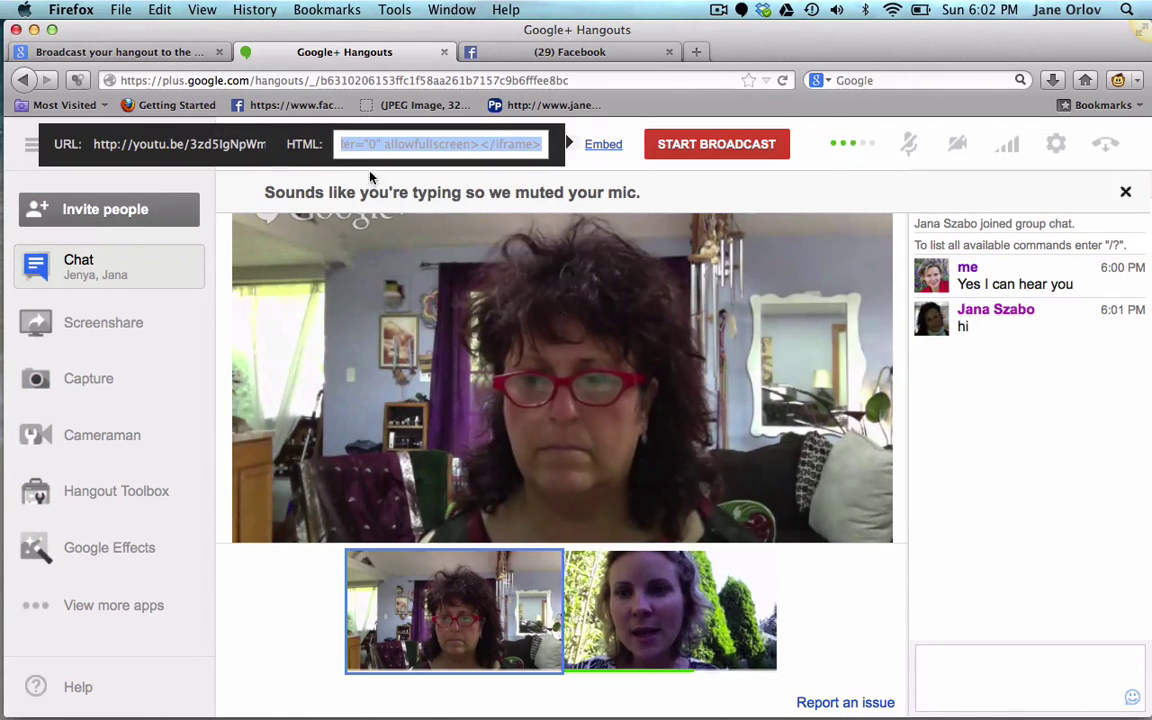
click(212, 146)
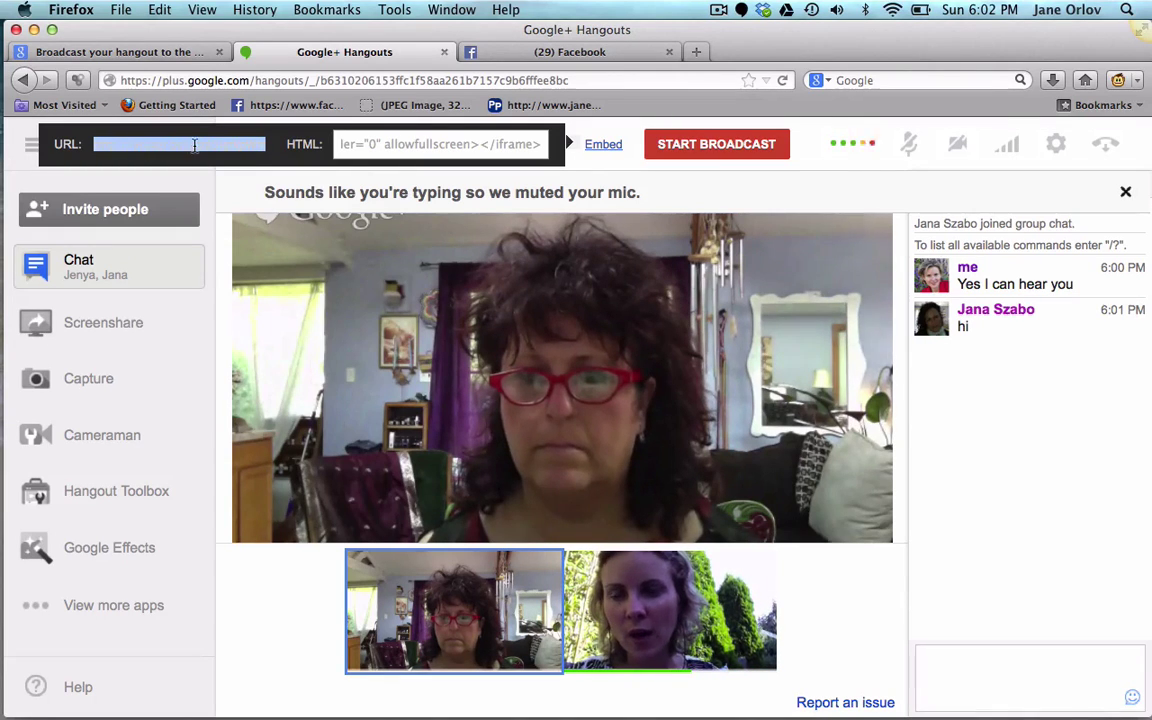
click(368, 147)
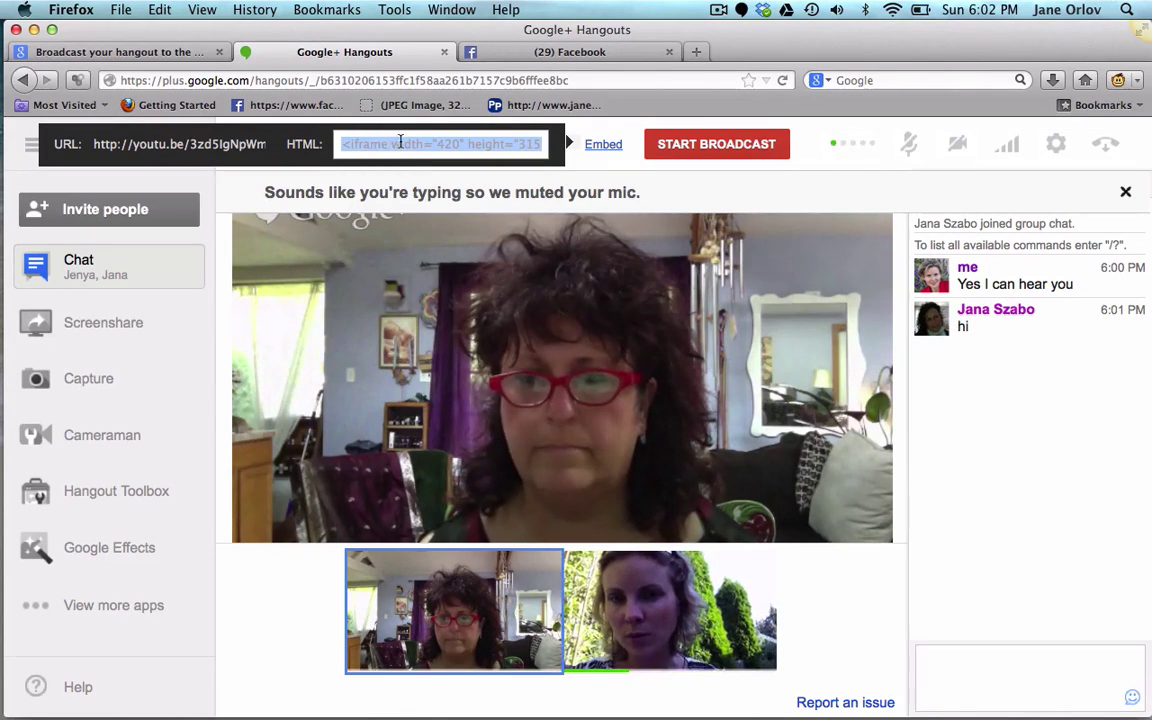
click(768, 178)
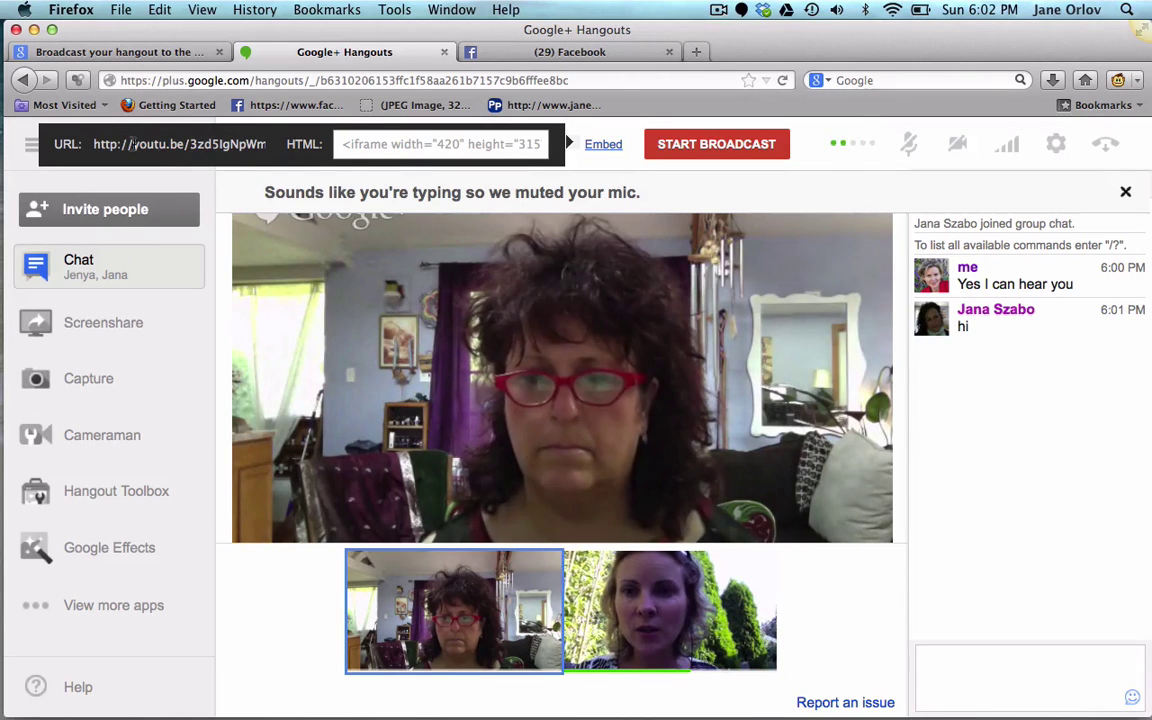
click(717, 147)
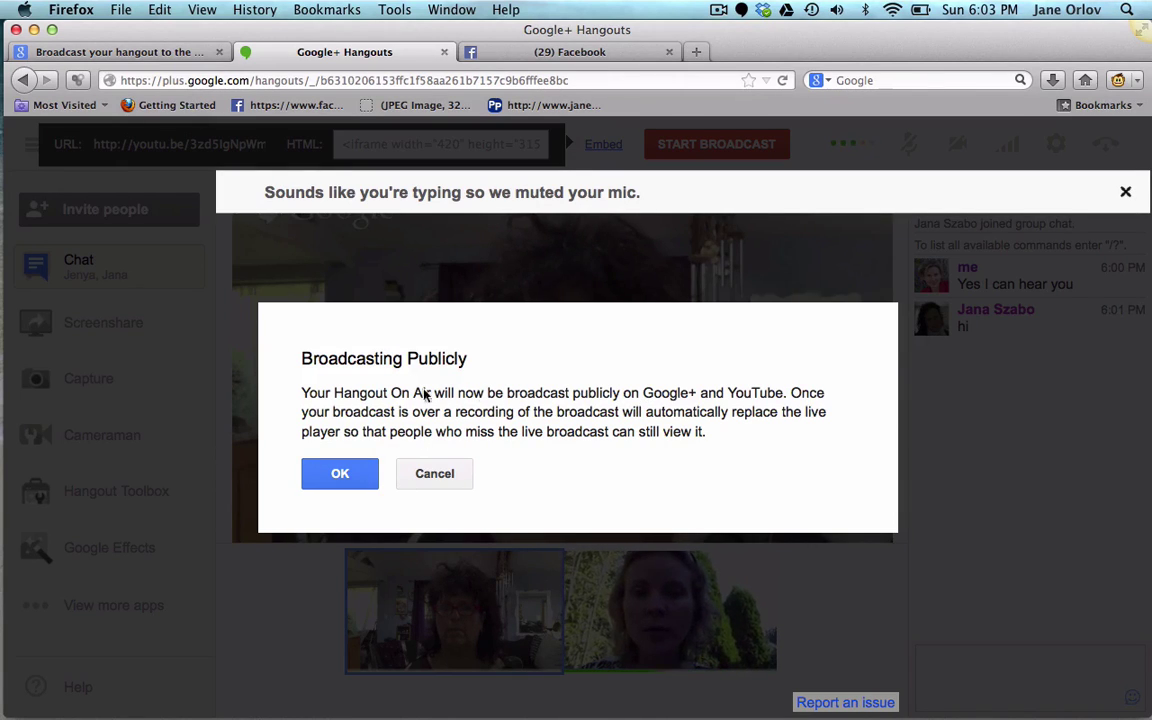
Step: Confirm the public Google+ and YouTube broadcast so the Test hangout goes live
click(340, 474)
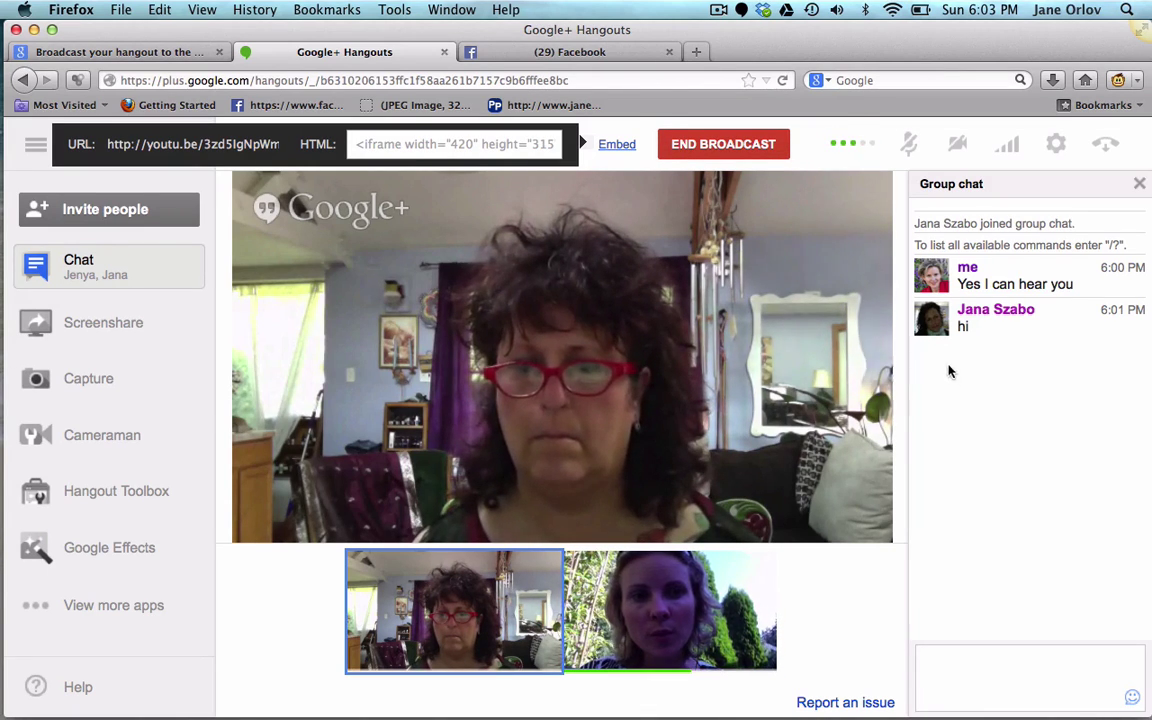
Step: Confirm the public broadcast to put the hangout on air, then bring up the Screenshare window picker
click(96, 268)
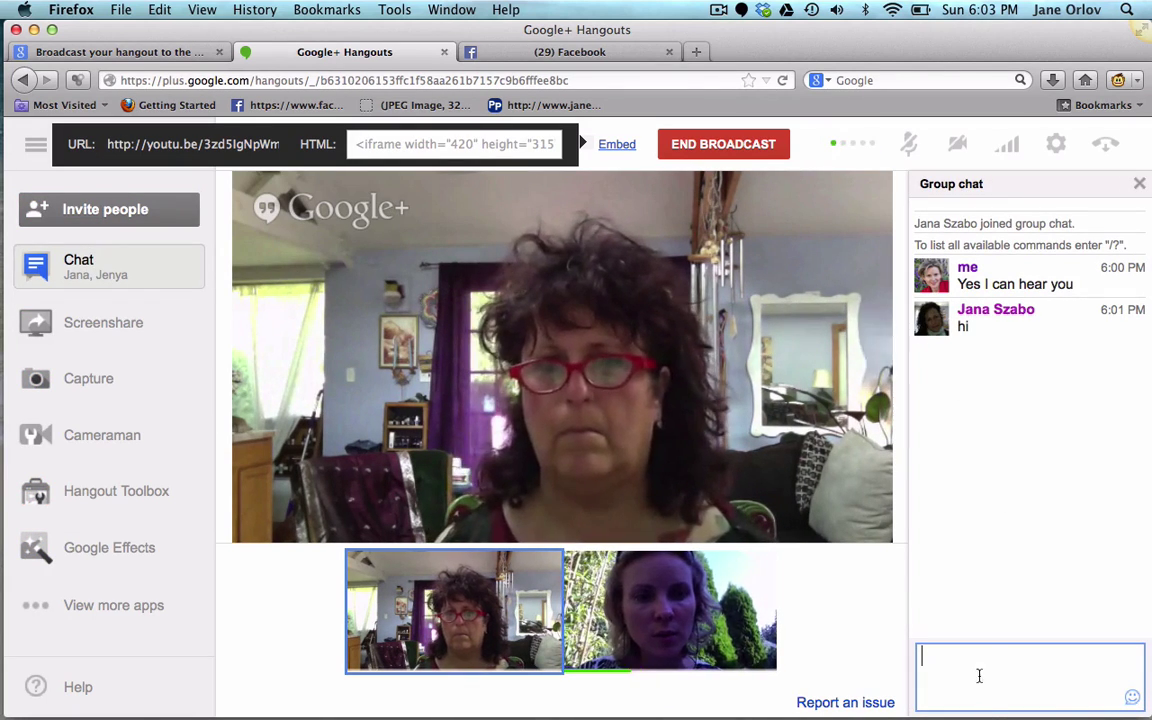
click(105, 333)
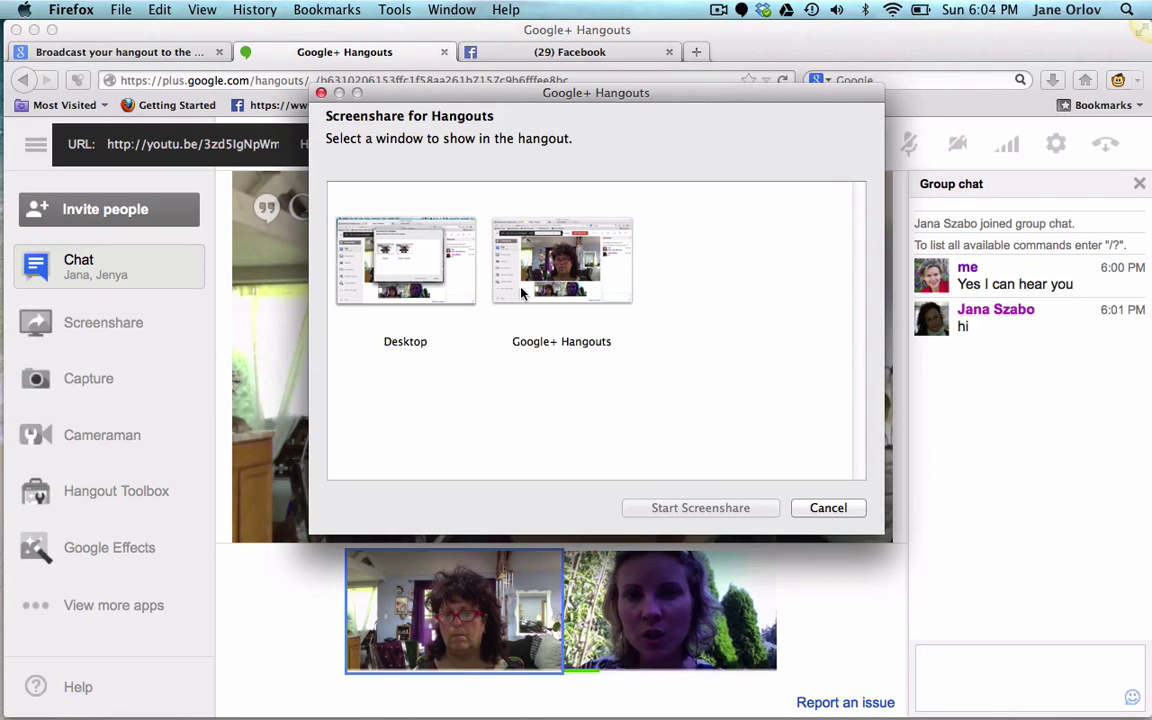
Step: Share the whole Desktop and make the shared screen the main video view
click(443, 258)
click(689, 508)
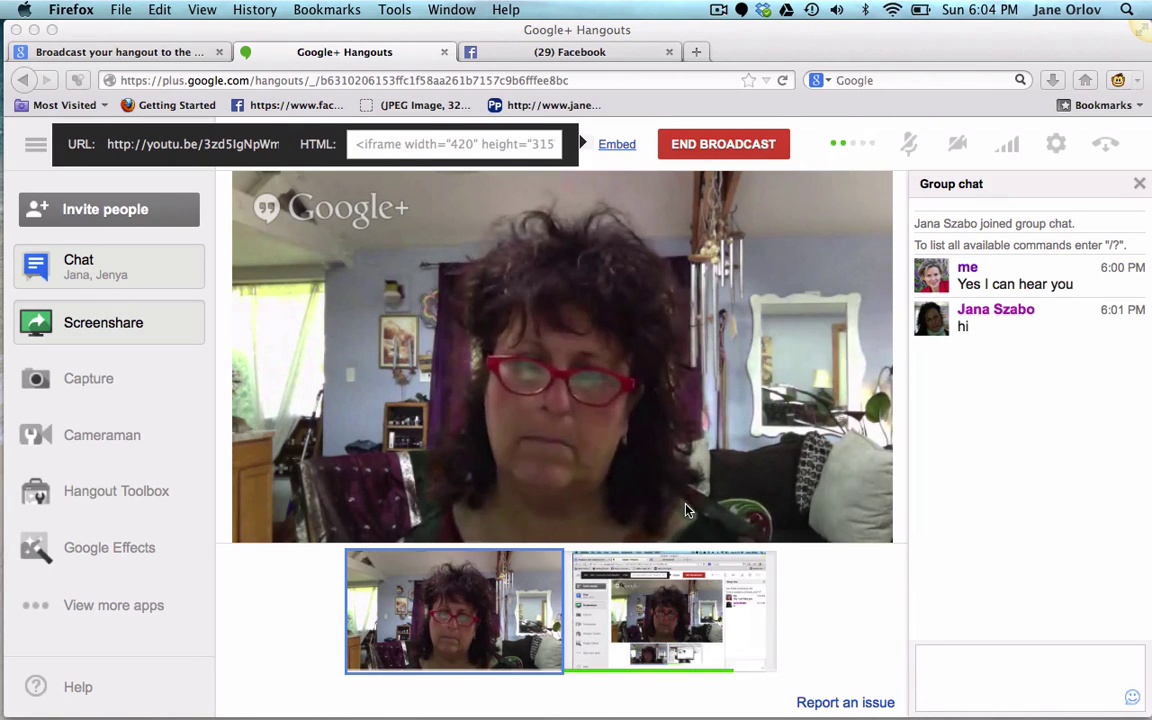
click(680, 650)
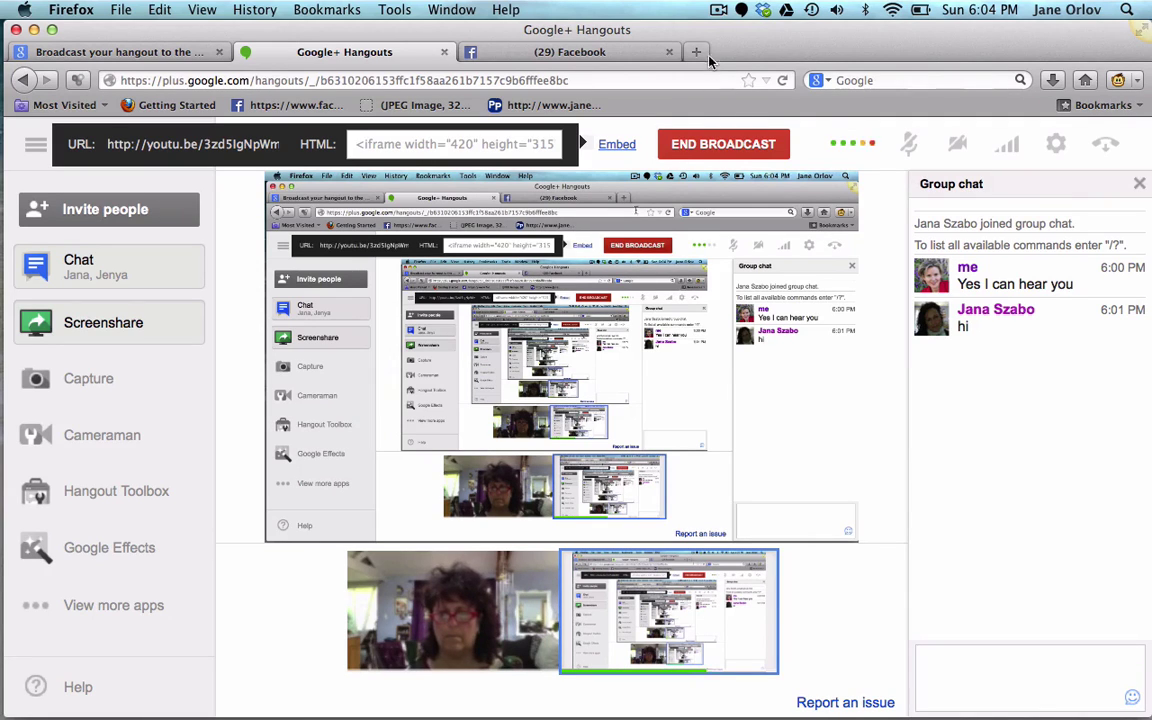
Step: Open, close and reopen the Apple menu
click(35, 9)
click(35, 9)
click(35, 9)
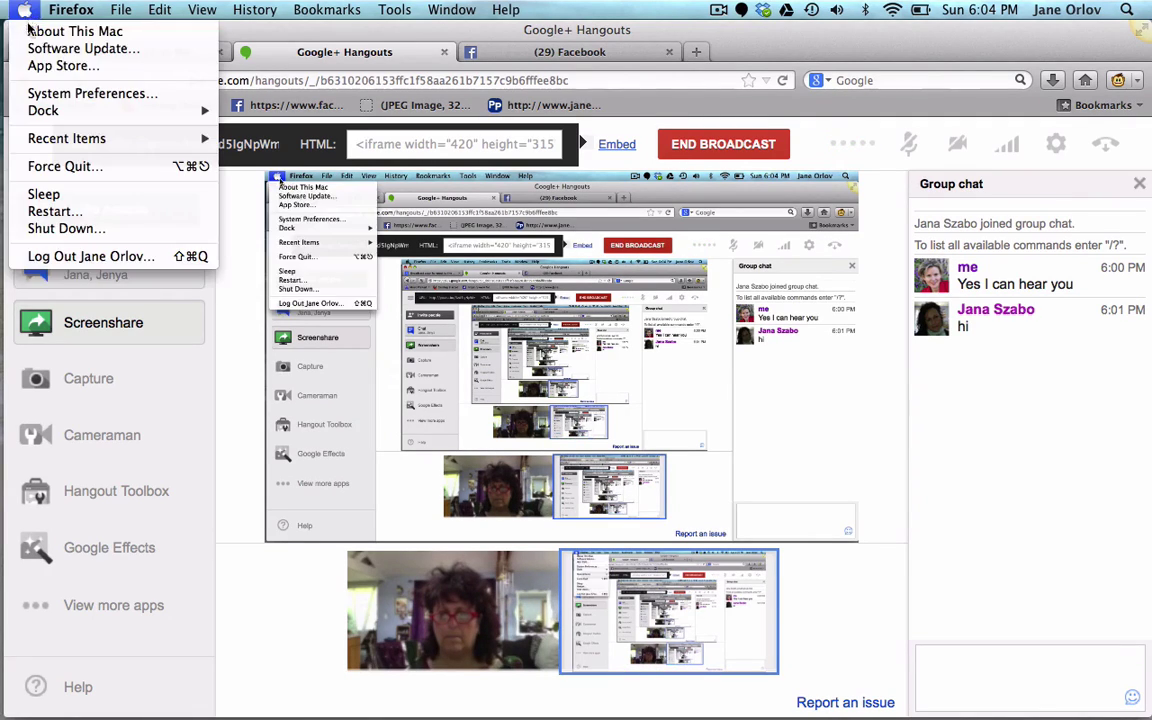
click(70, 94)
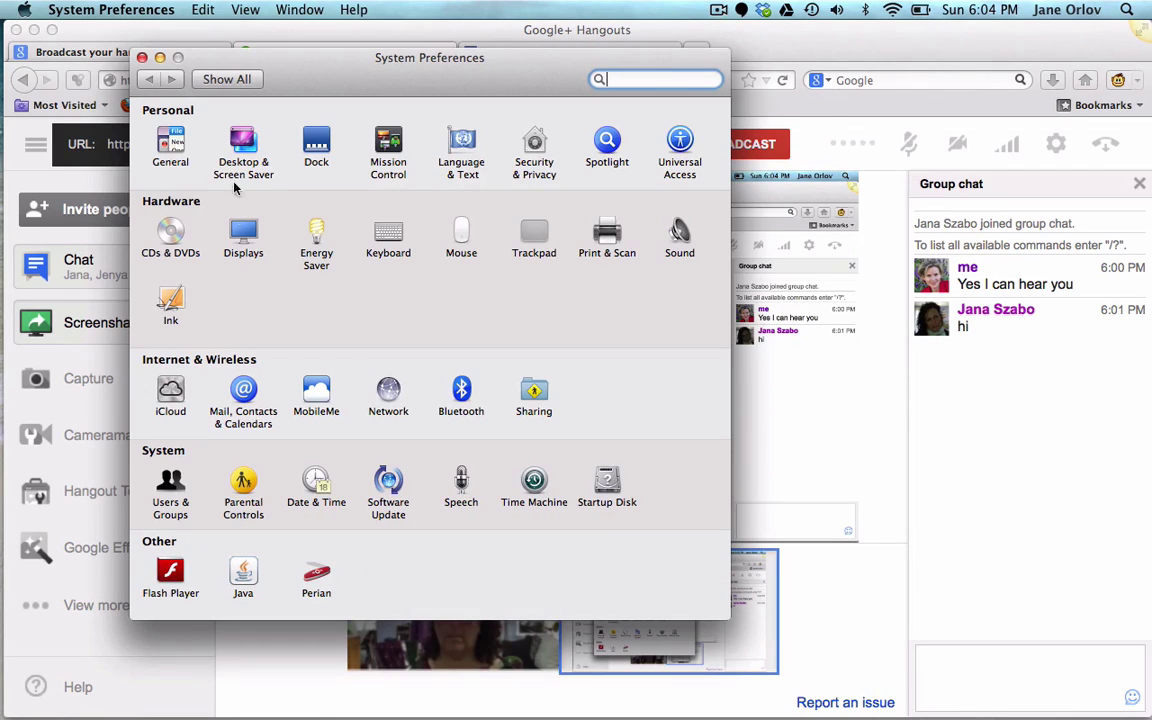
click(240, 148)
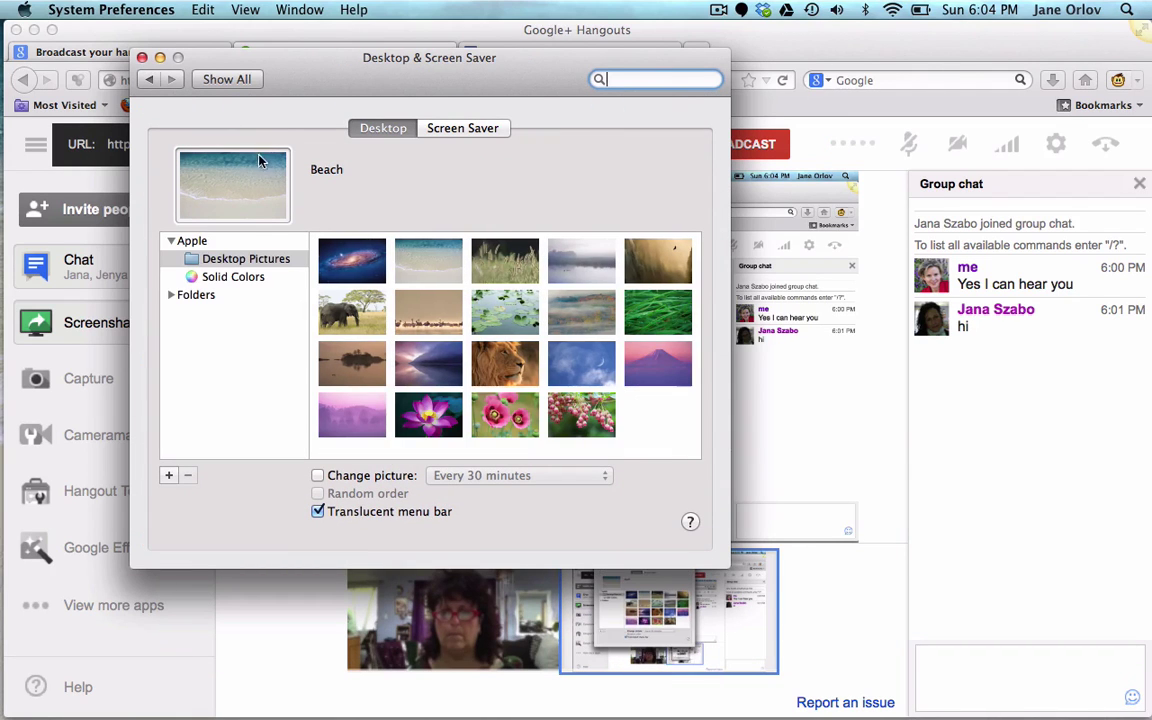
click(140, 57)
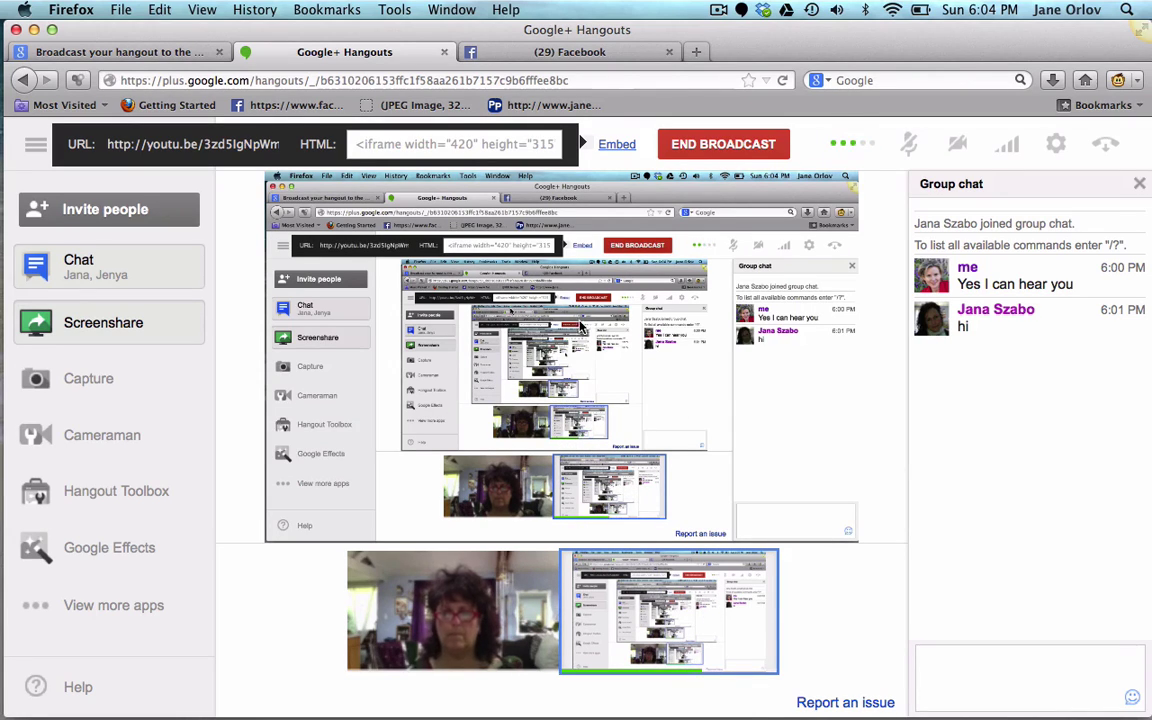
Step: Stop the desktop screenshare and launch the Hangout Toolbox app from the sidebar
mouse_move(615, 557)
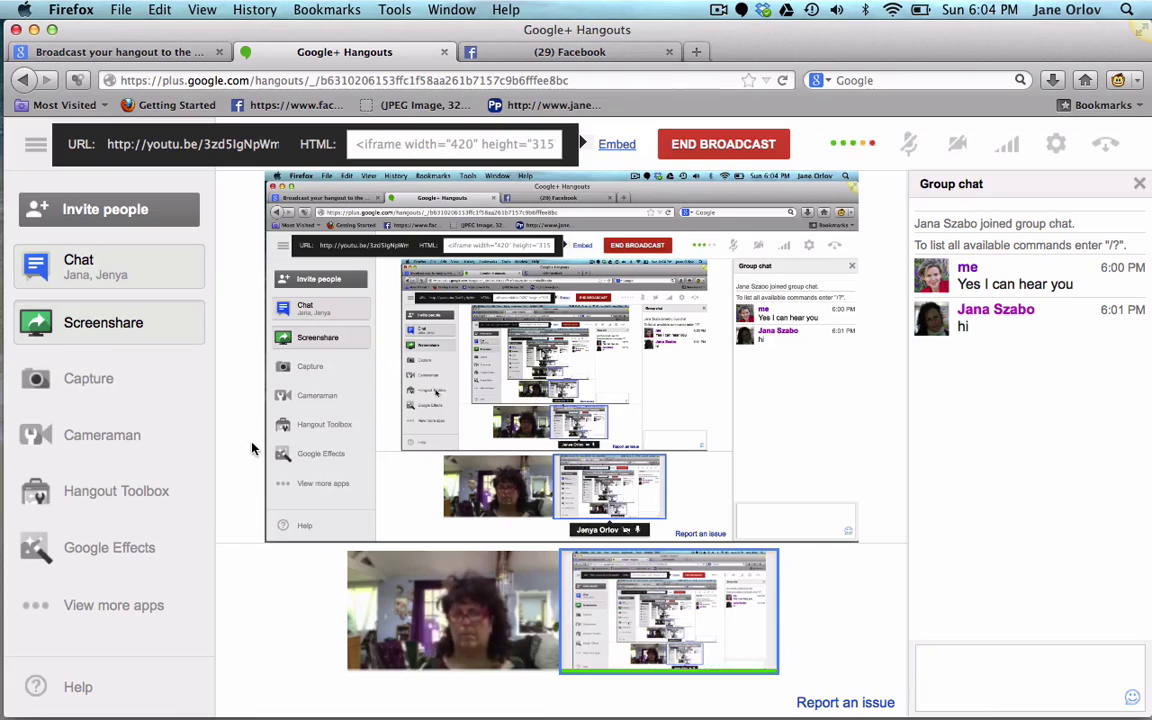
click(133, 332)
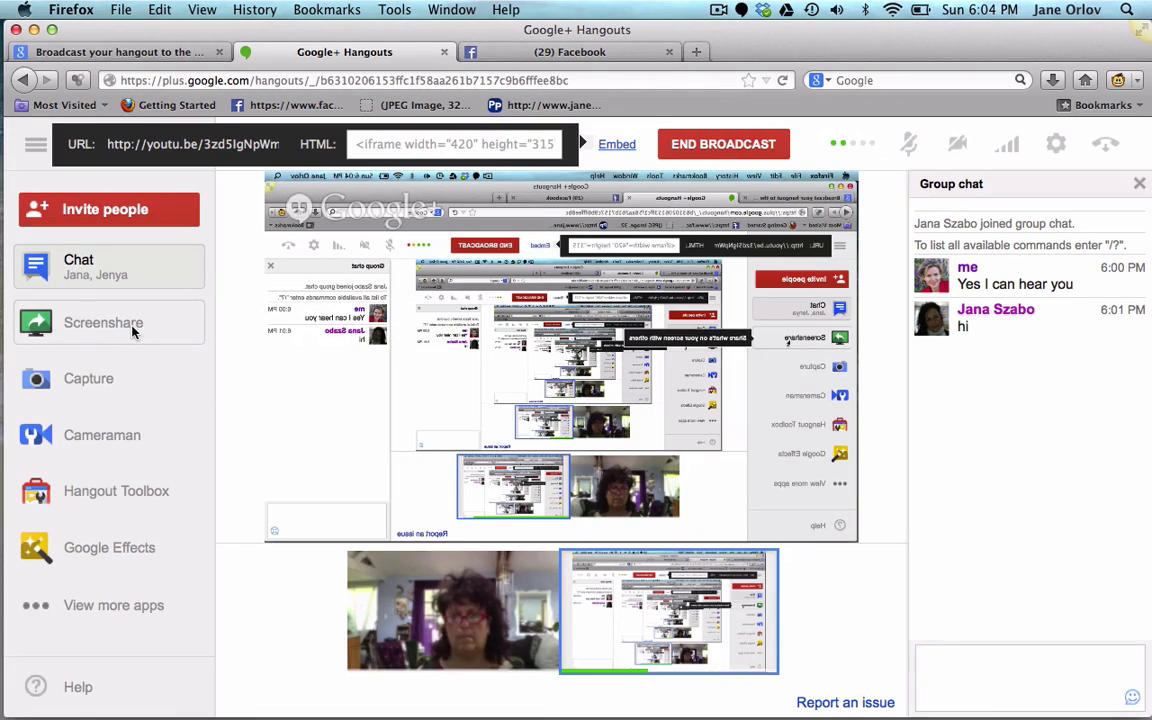
click(128, 325)
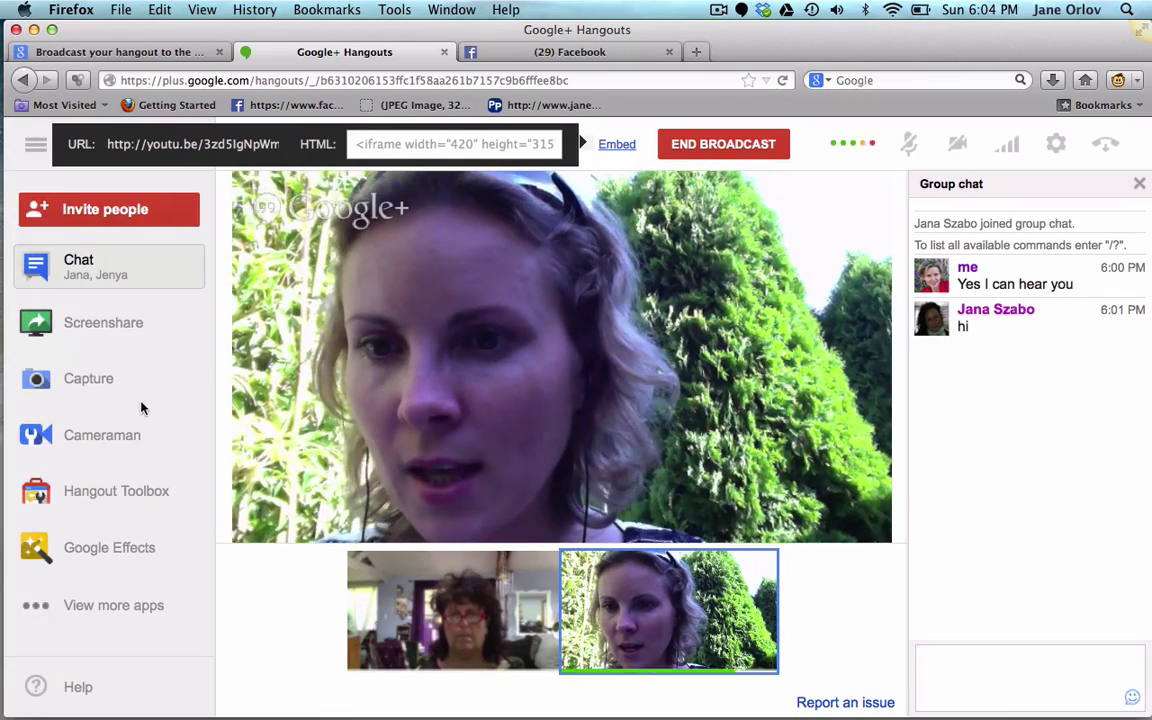
mouse_move(126, 494)
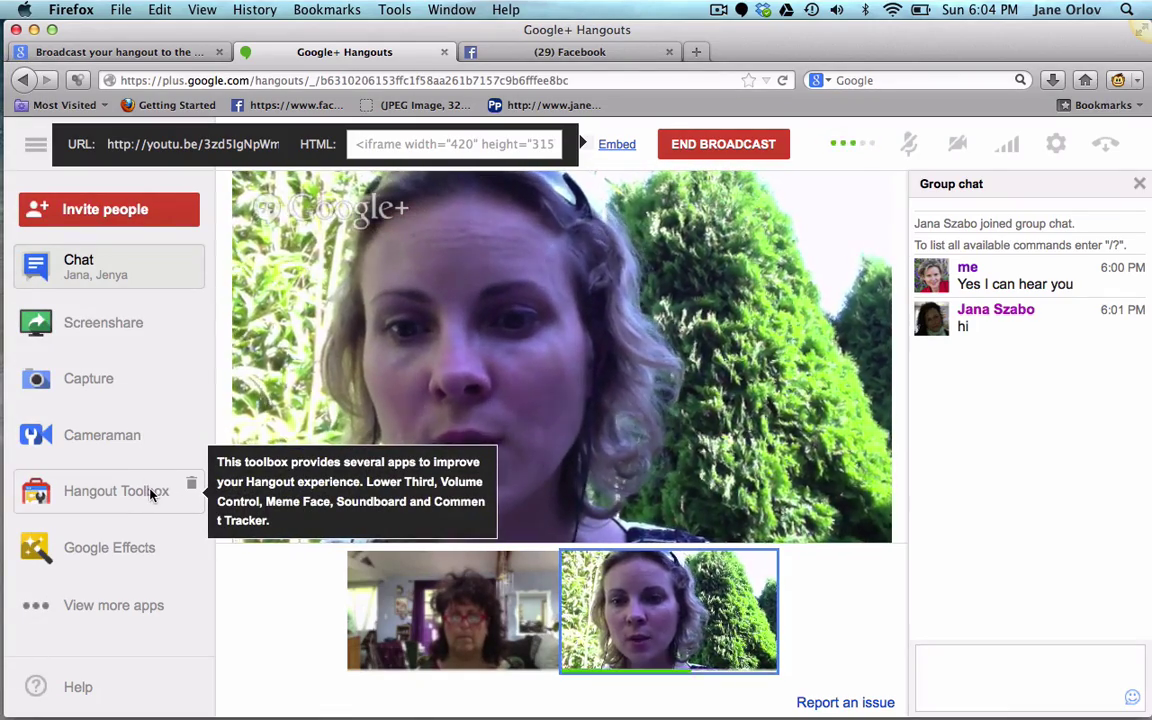
click(152, 492)
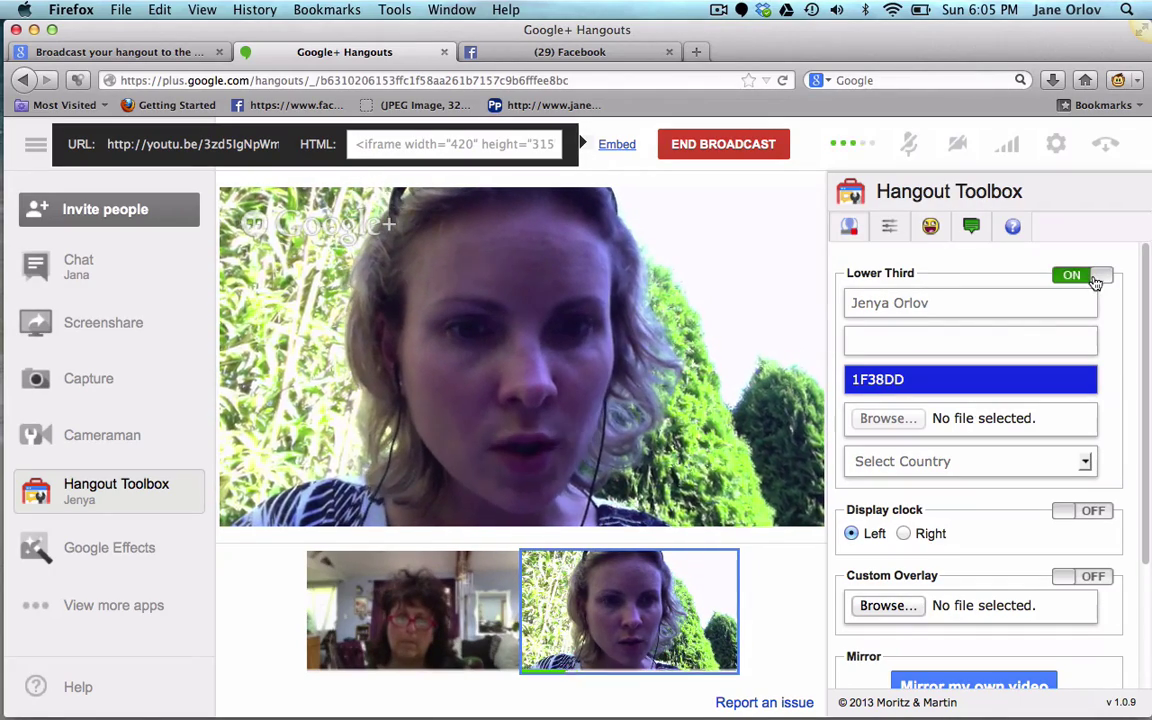
Step: Turn on the Lower Third name banner and recolour it to gold DDAE50
click(1094, 277)
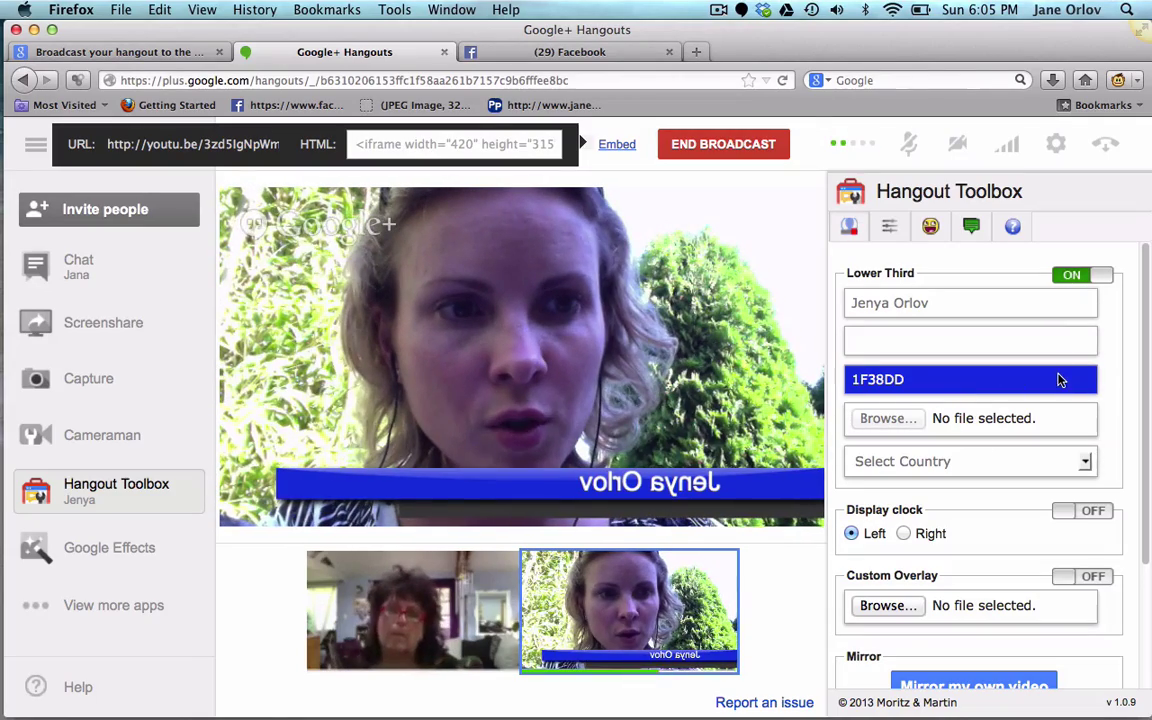
click(1072, 275)
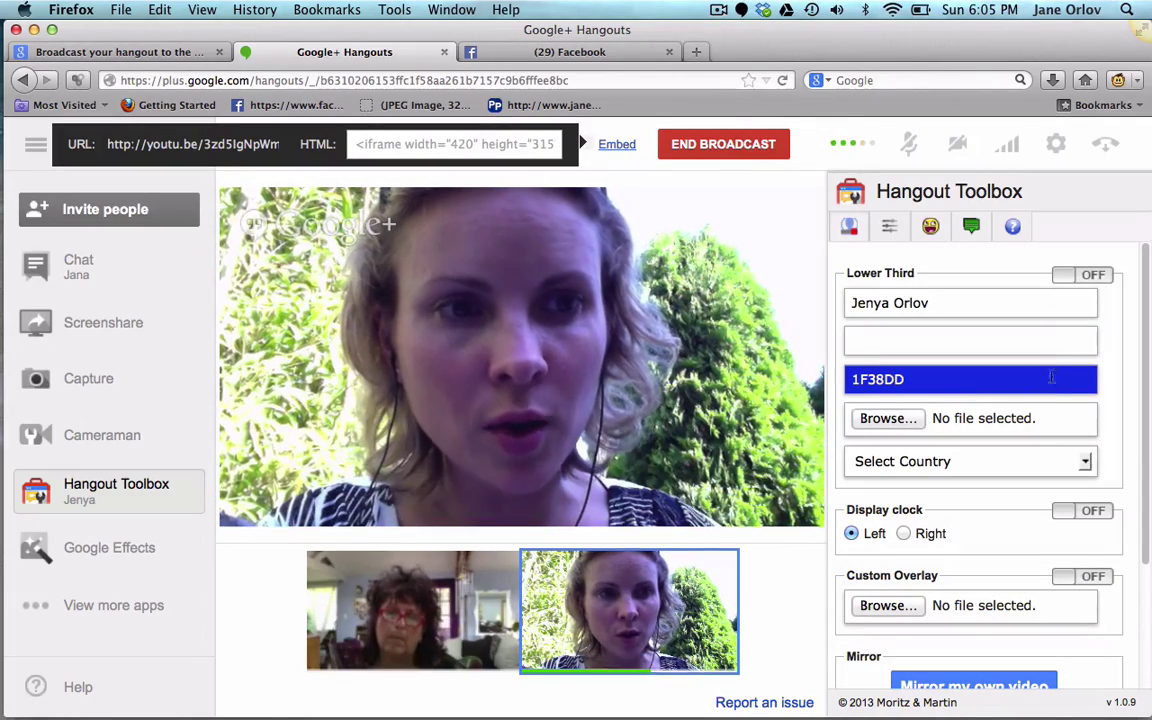
click(1049, 380)
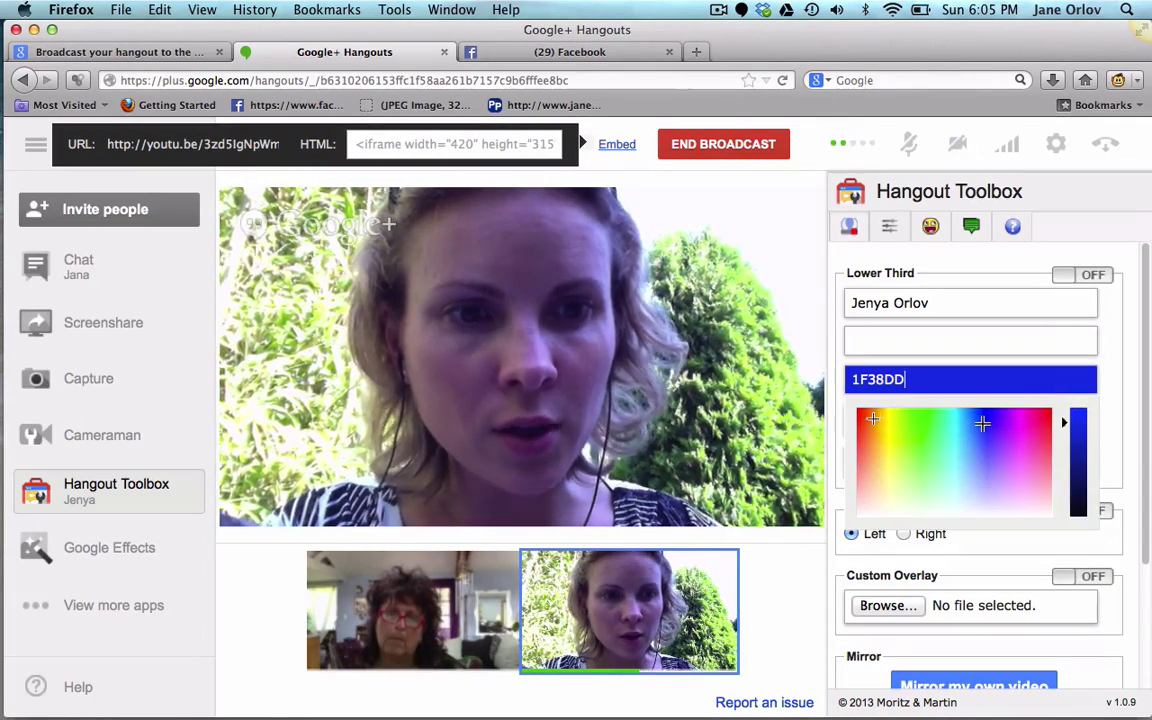
click(868, 430)
mouse_move(868, 430)
mouse_down()
mouse_move(897, 442)
mouse_move(877, 445)
mouse_up()
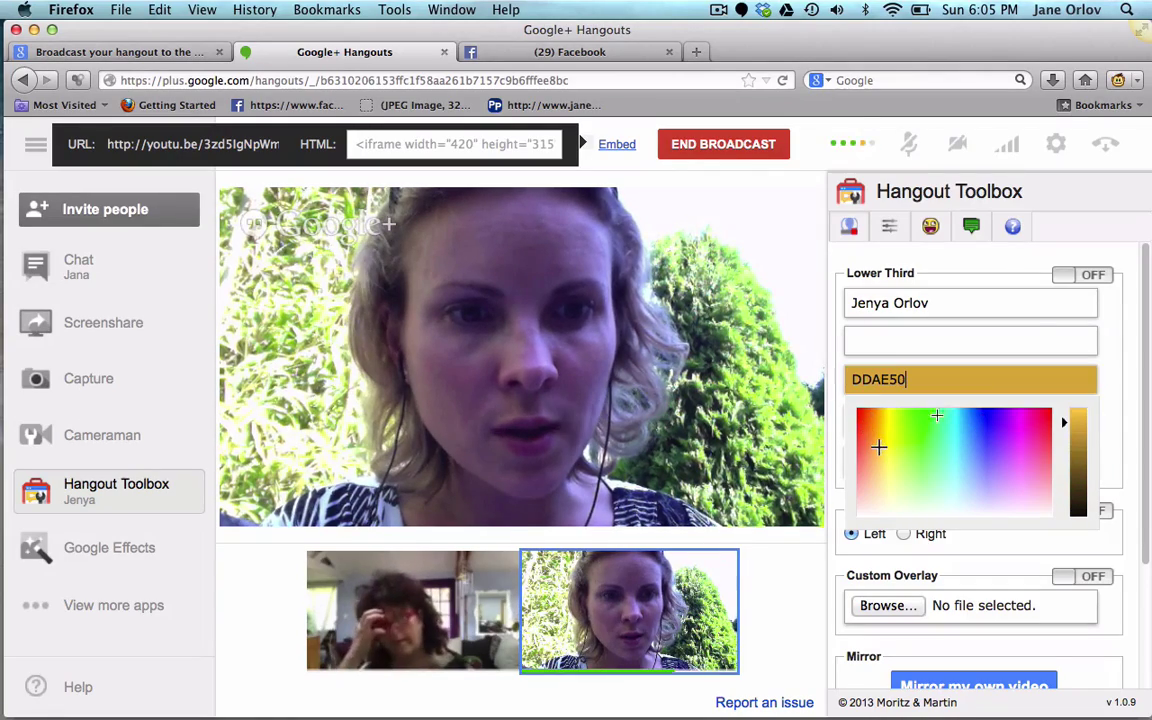
click(1086, 277)
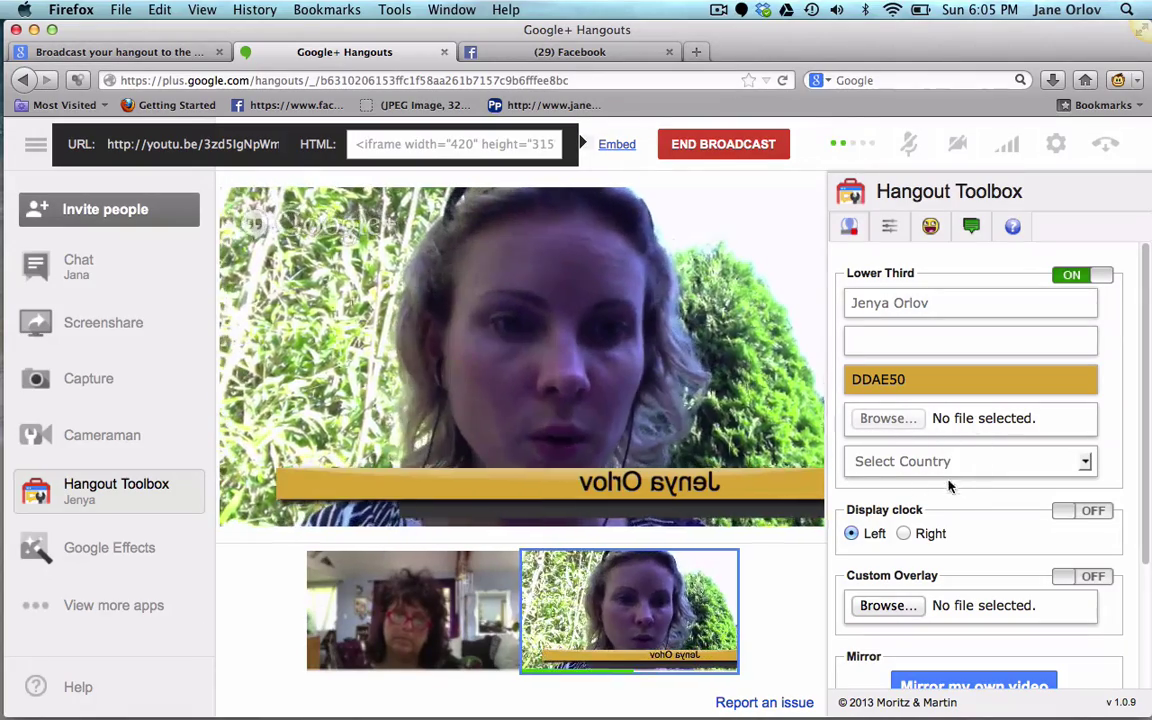
Step: Try the Display clock Right and Left positions and toggle Mirror my own video off and on
click(903, 533)
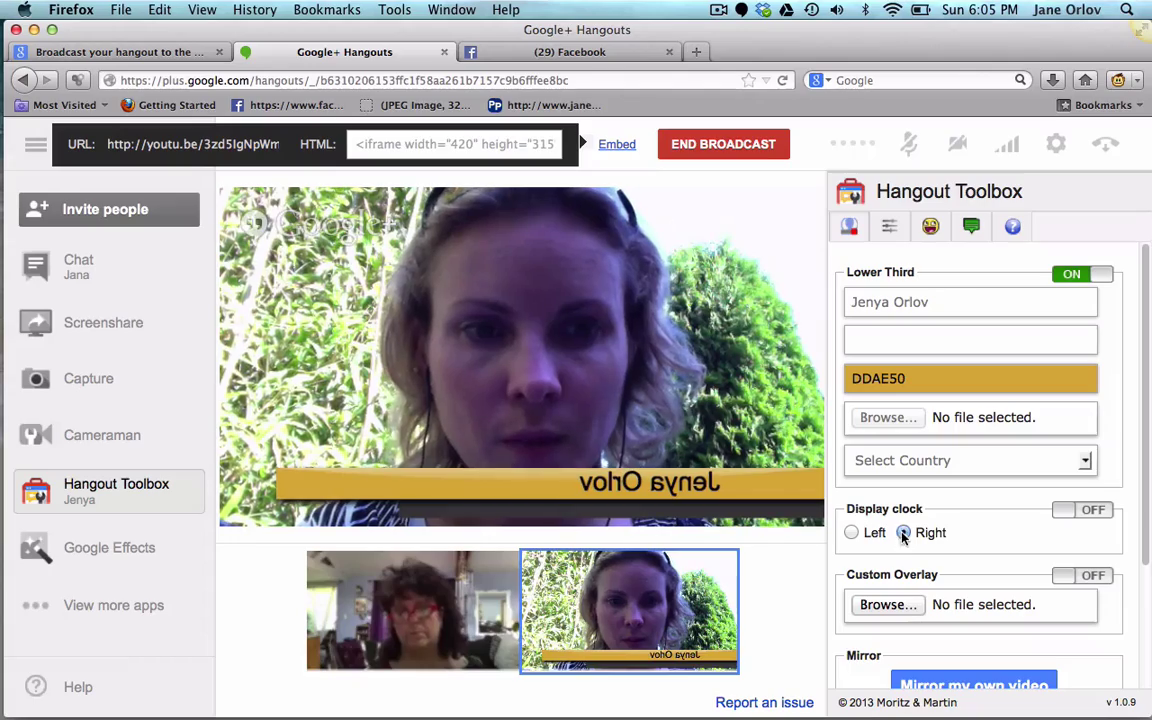
click(852, 533)
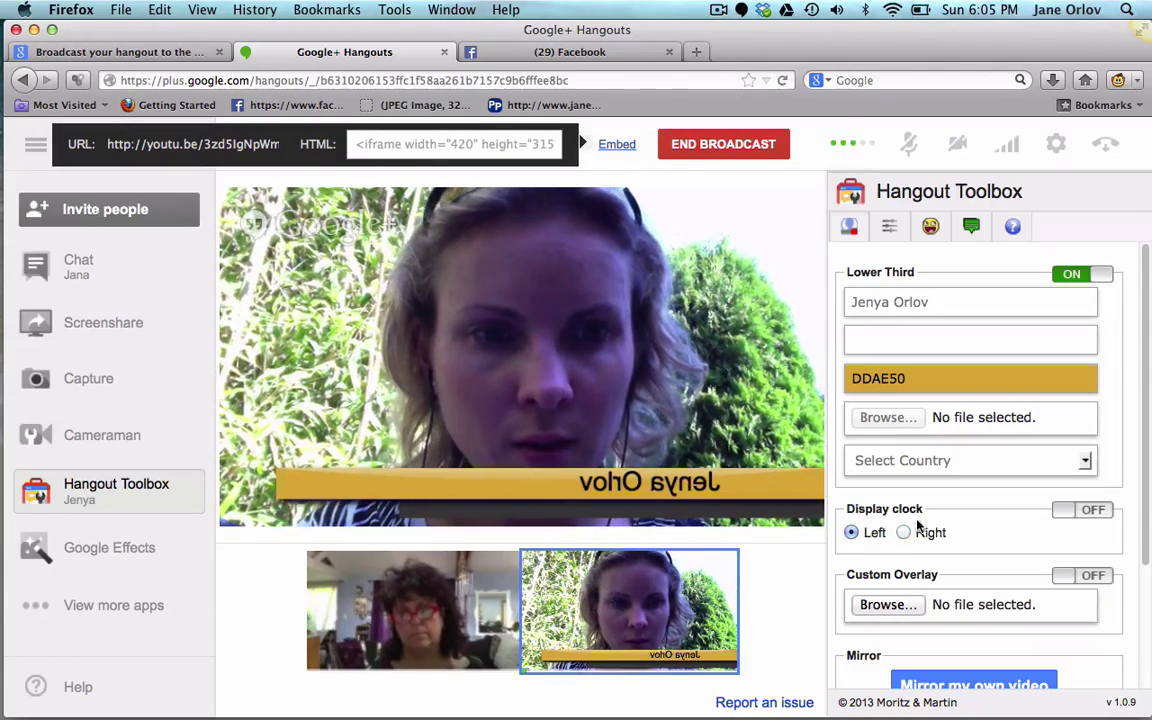
scroll(905, 525, down, 3)
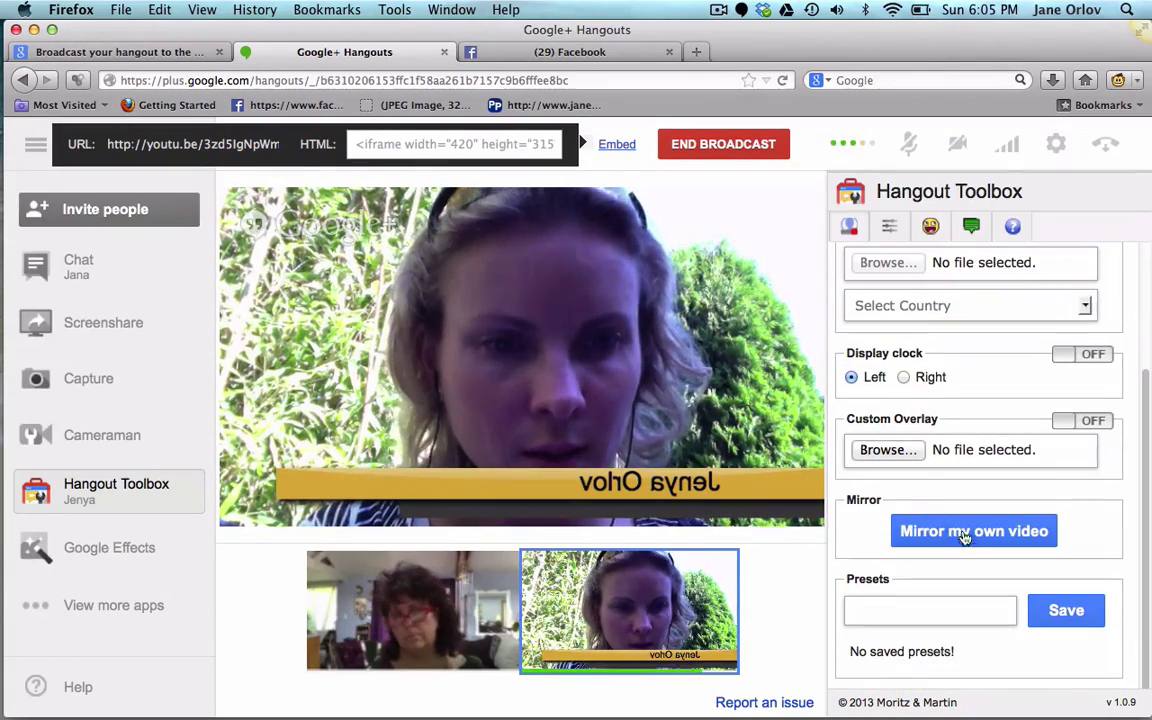
click(955, 531)
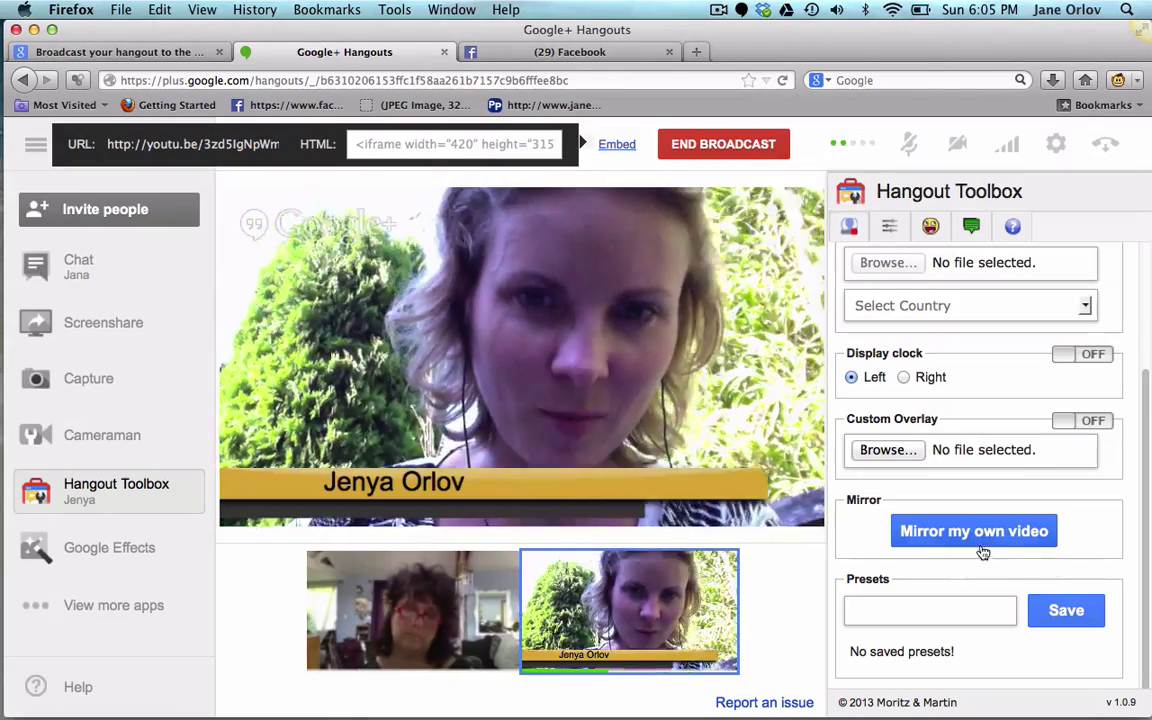
click(988, 532)
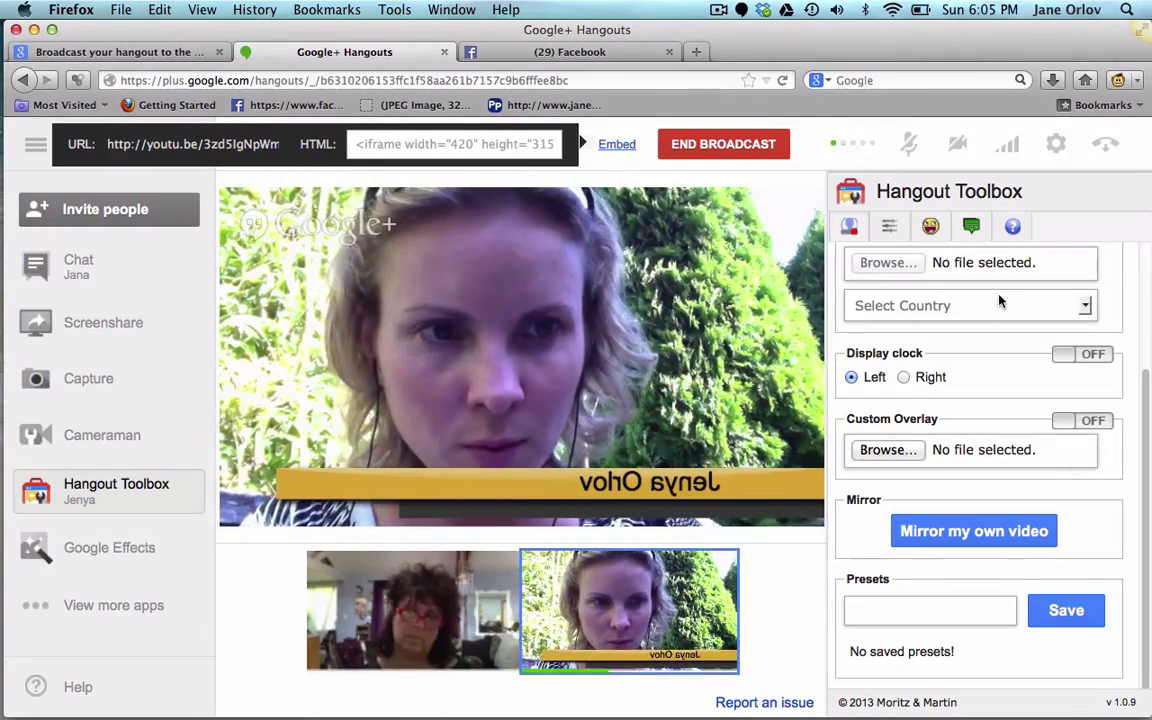
Step: Turn the Lower Third name banner off
scroll(946, 303, up, 4)
click(1085, 272)
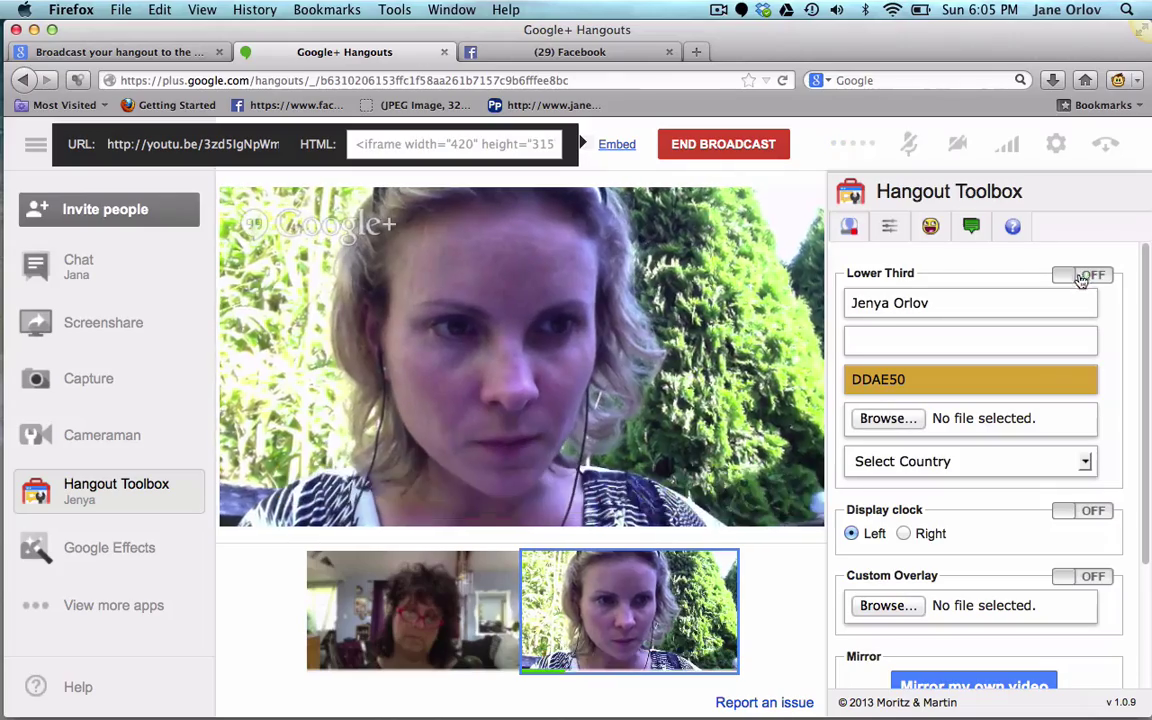
mouse_move(2, 527)
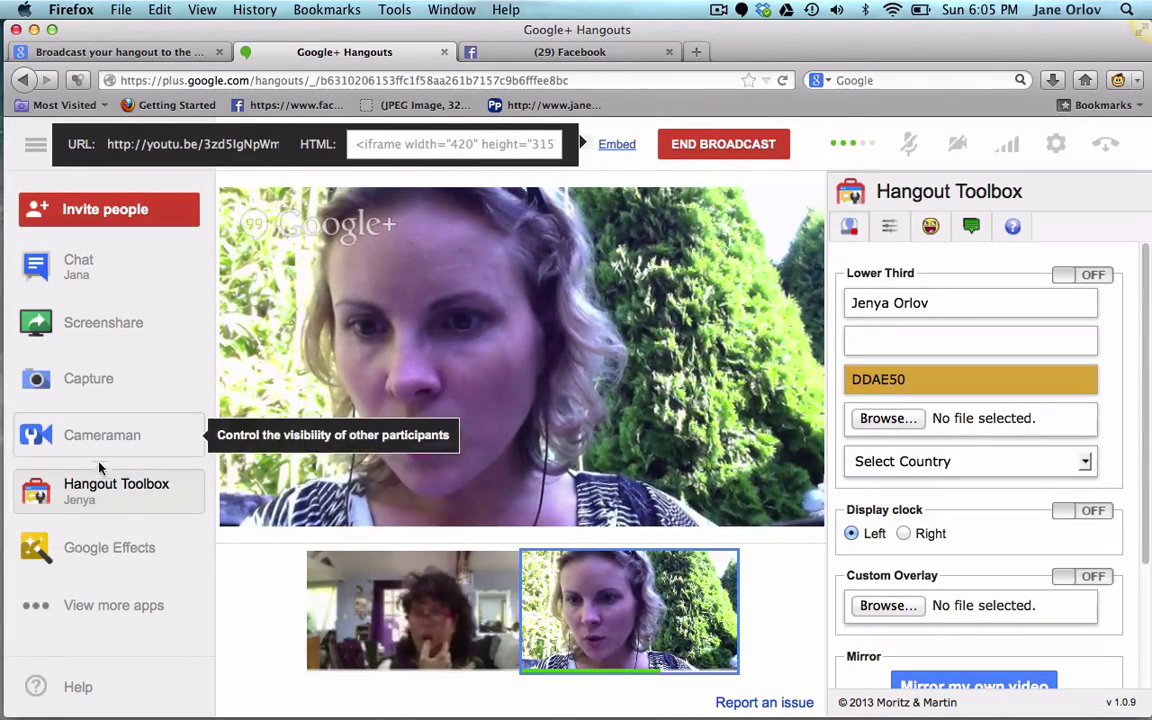
click(122, 605)
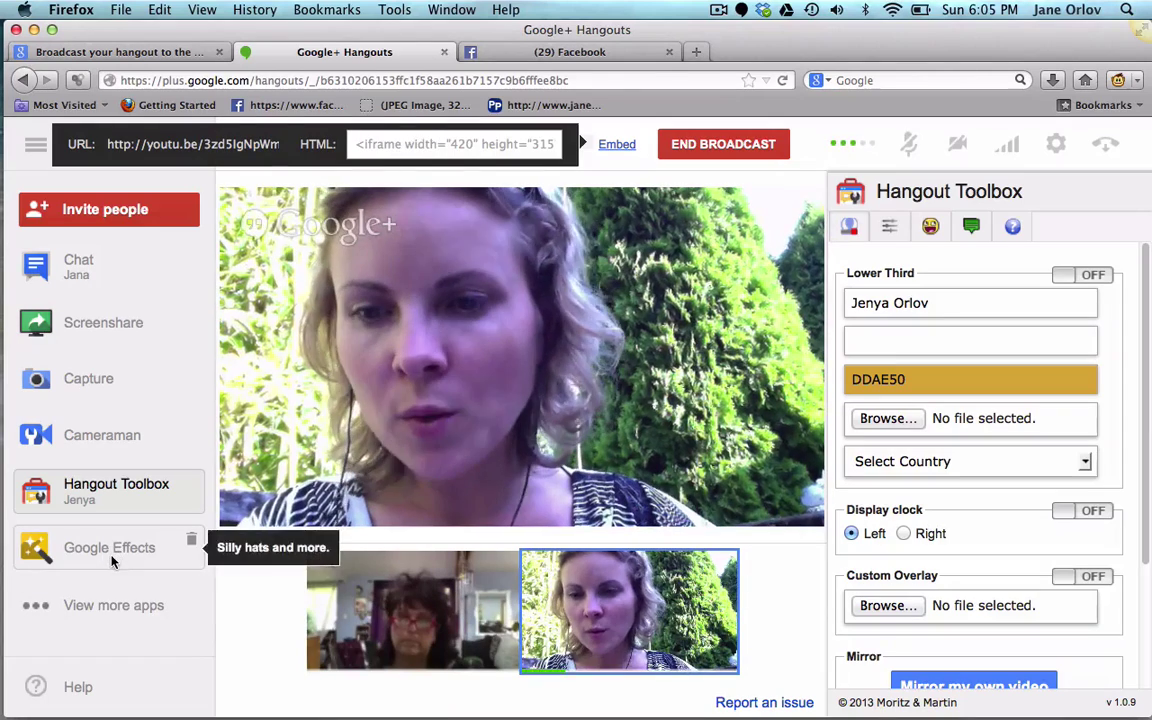
Step: Launch Google Effects, switch it to the Headwear category, and expand the recent apps list
click(105, 552)
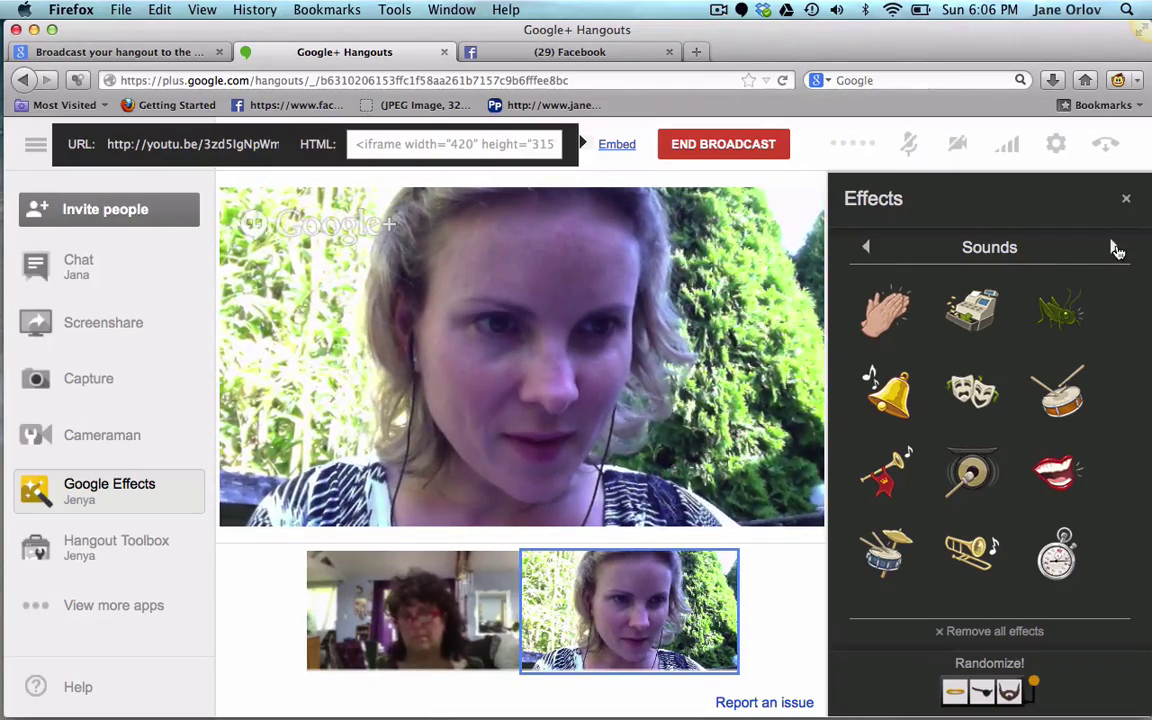
click(1115, 248)
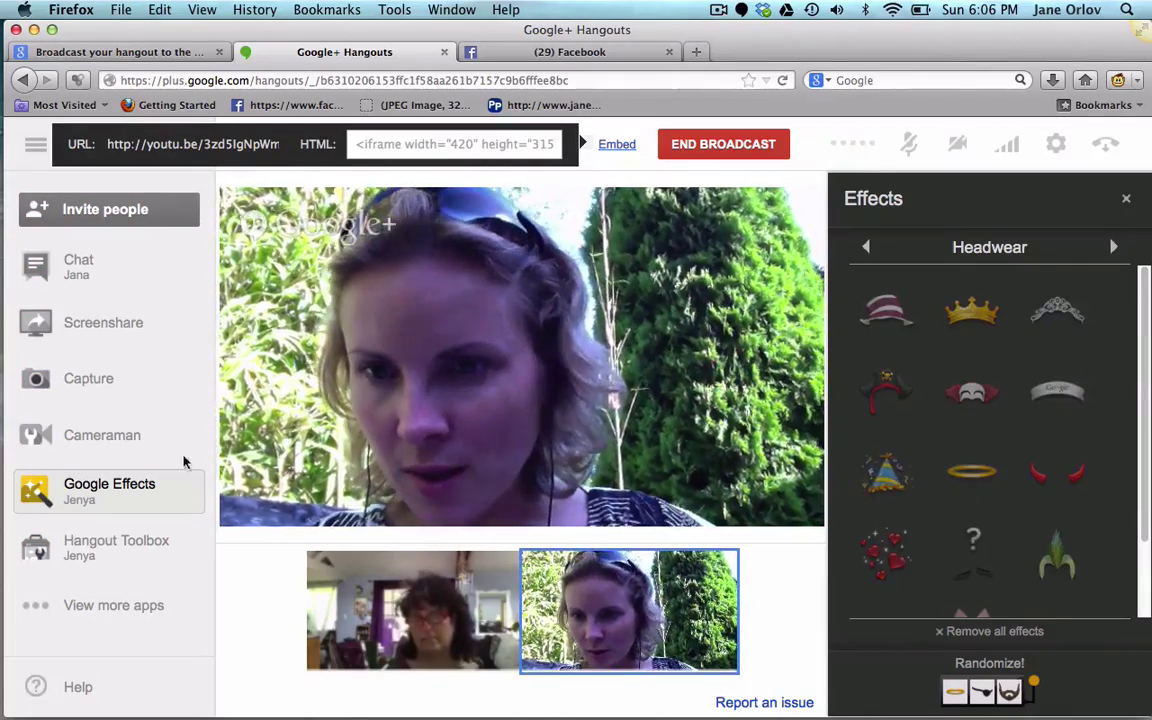
click(117, 607)
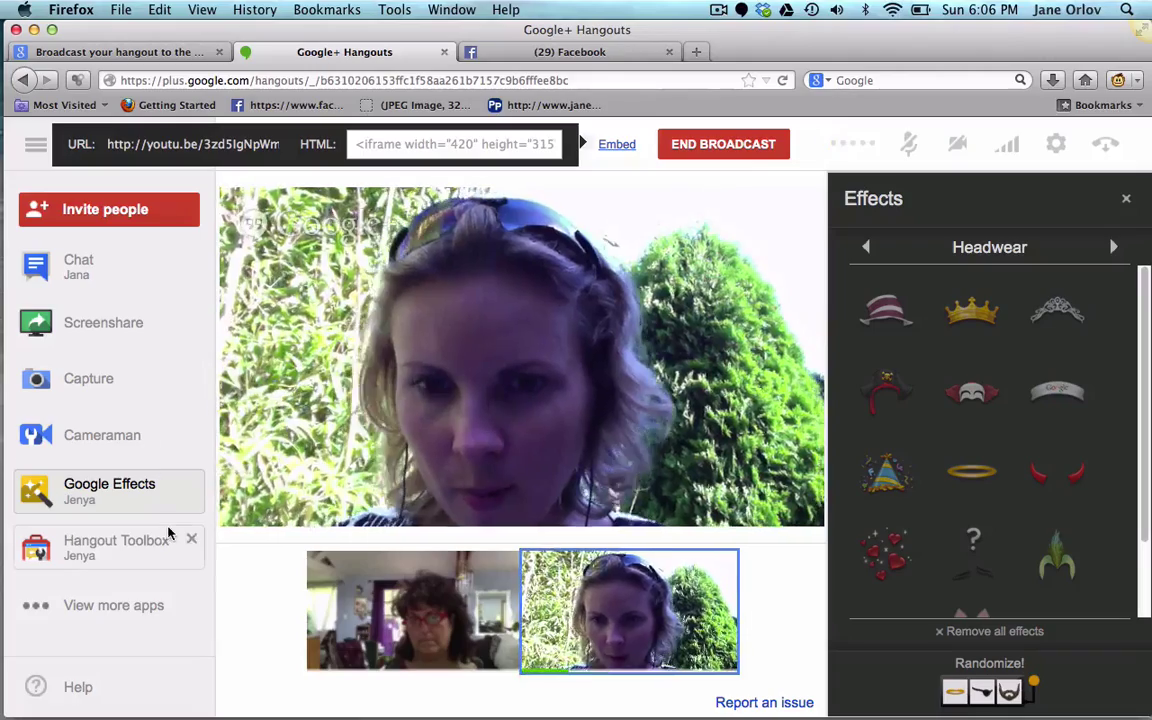
click(133, 610)
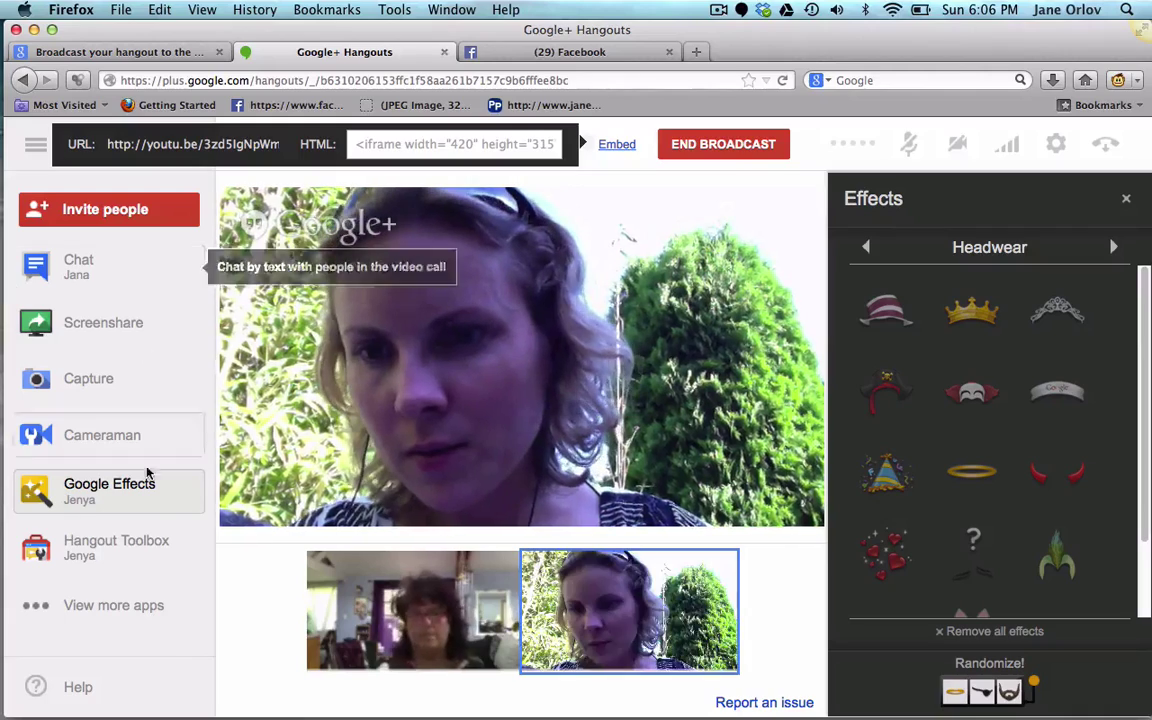
click(148, 610)
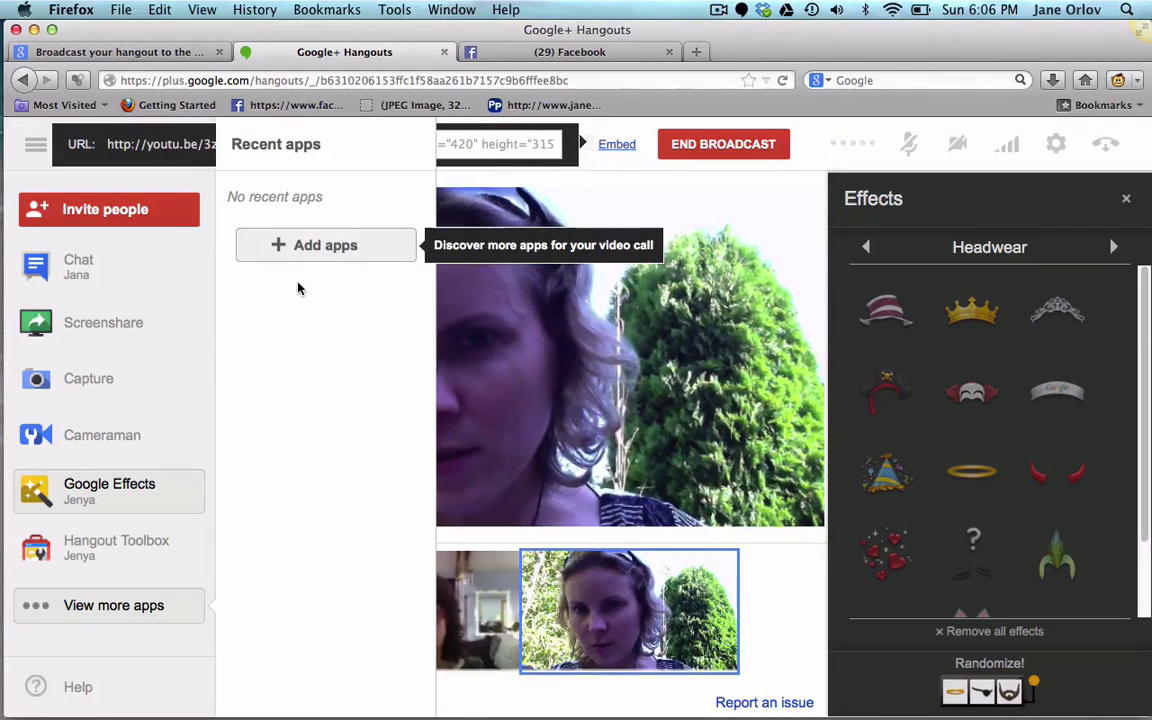
Step: Scroll the Featured apps gallery and add the YouTube app to the video call
click(311, 250)
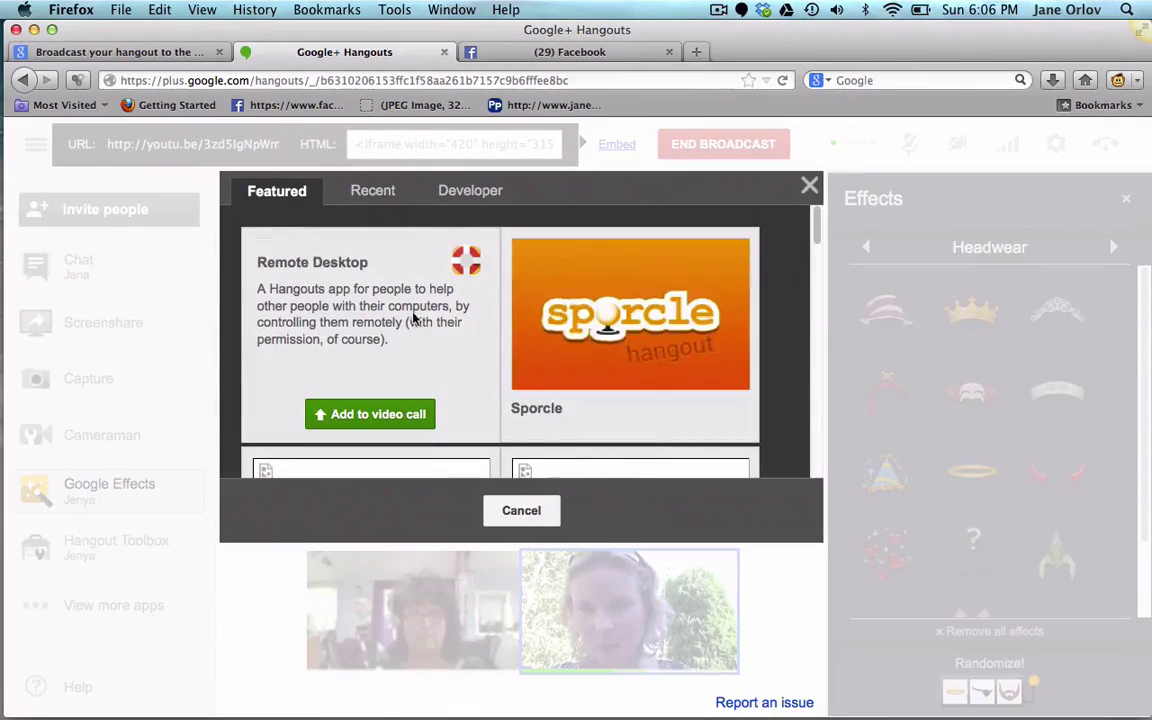
scroll(506, 323, down, 10)
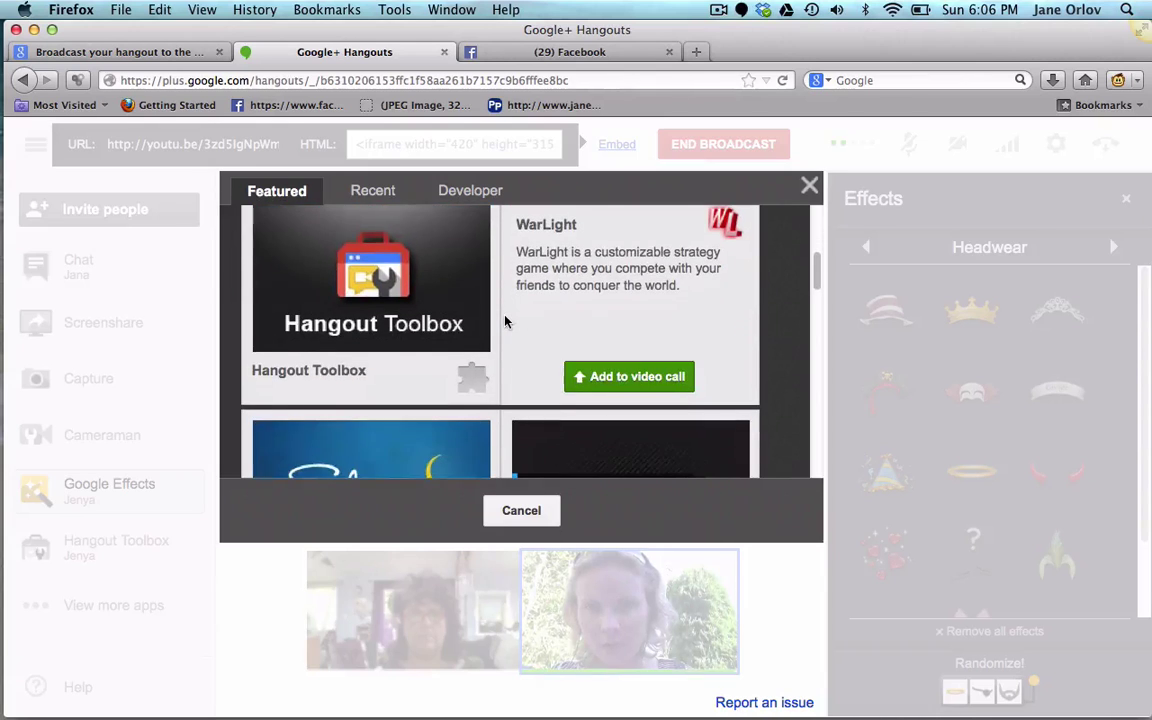
scroll(506, 323, down, 10)
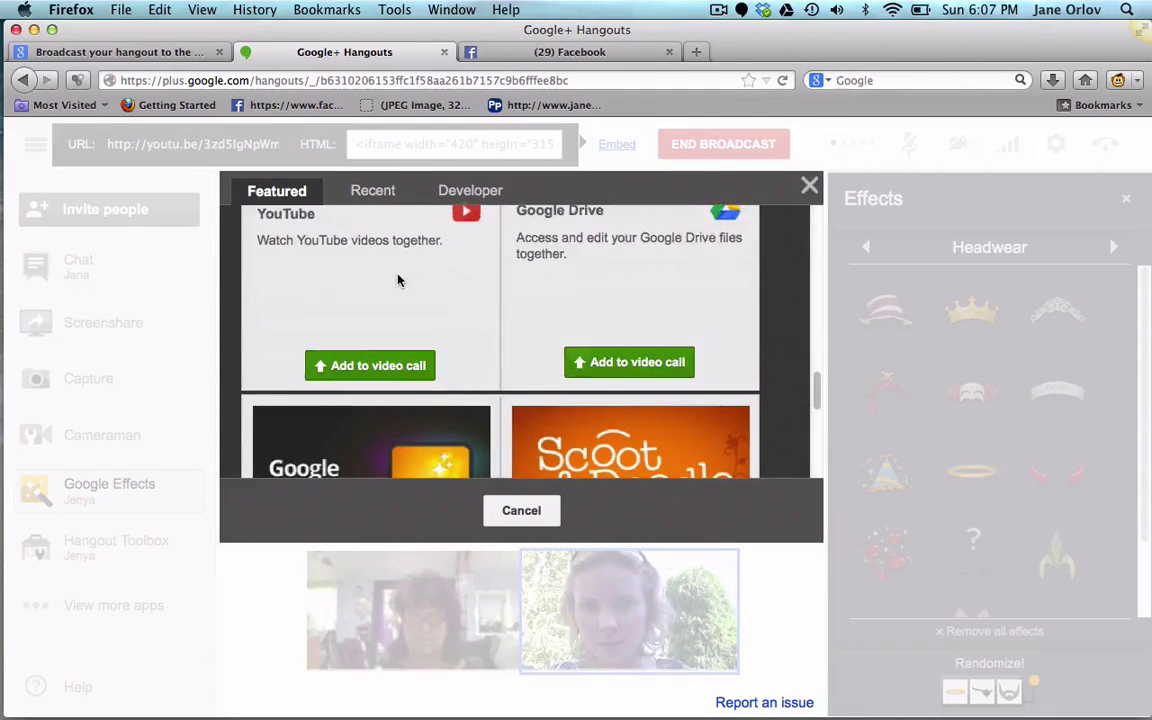
click(377, 363)
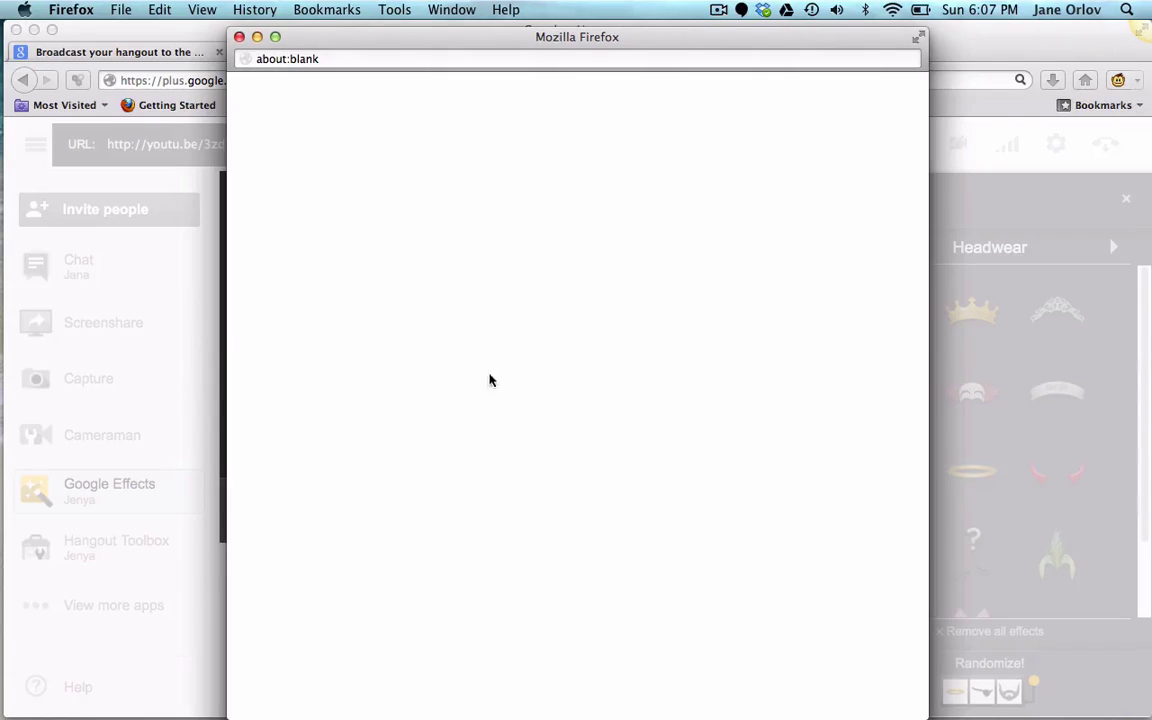